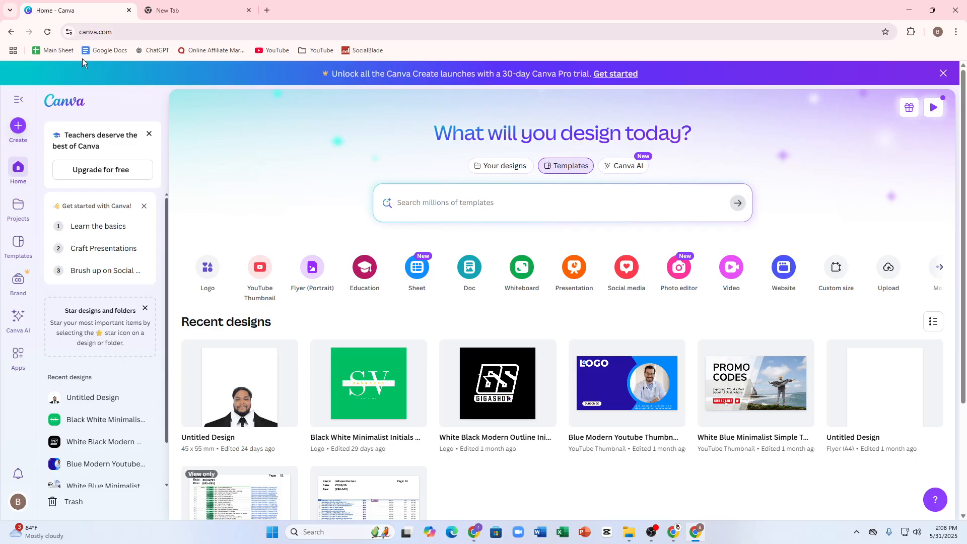
left_click(99, 38)
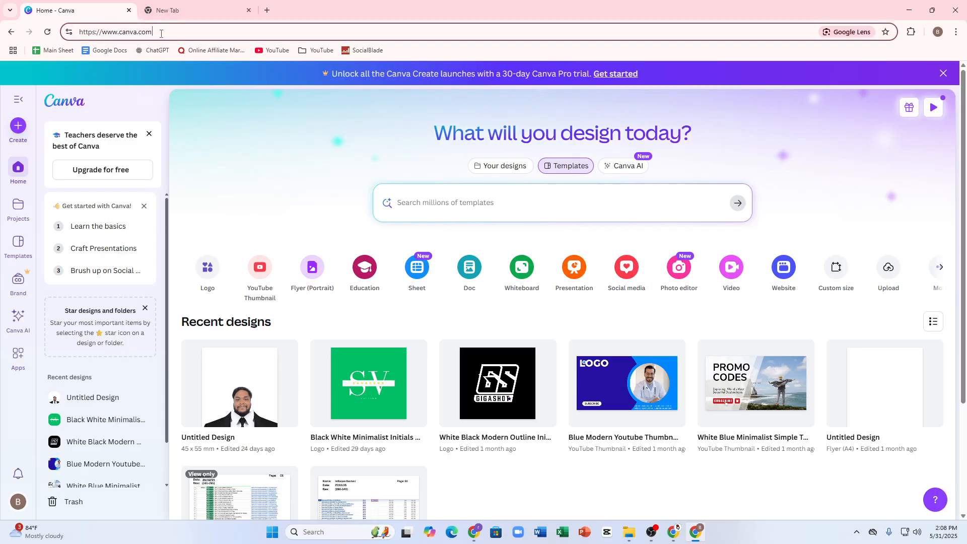
left_click_drag(162, 33, 60, 31)
left_click(239, 117)
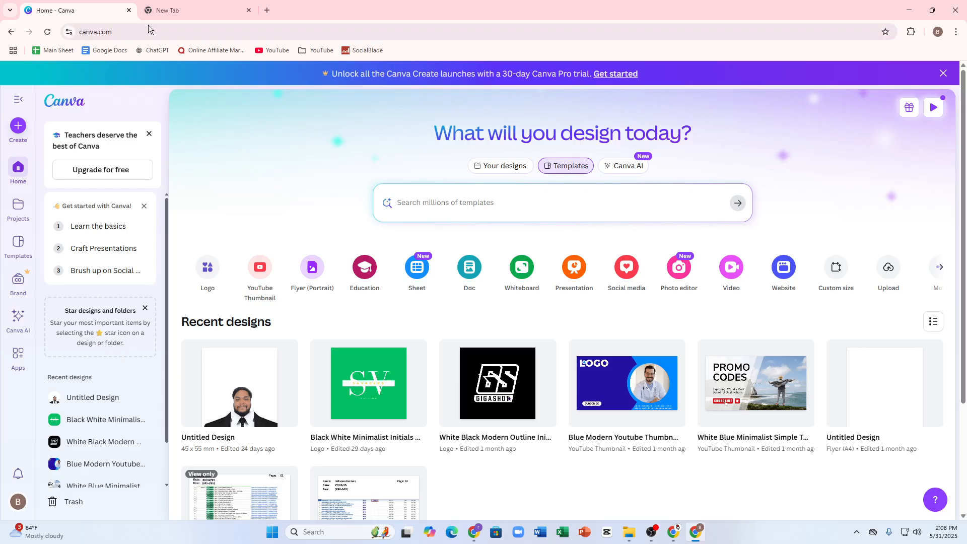
left_click(104, 33)
- Open canva.com in the empty browser tab and dismiss the welcome pop-up
left_click(180, 8)
type("c")
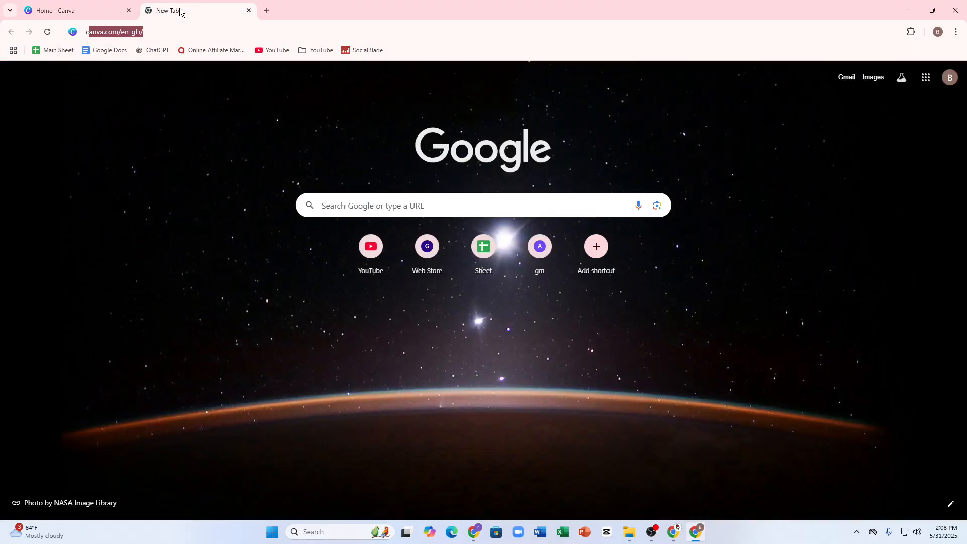
type("anva.c")
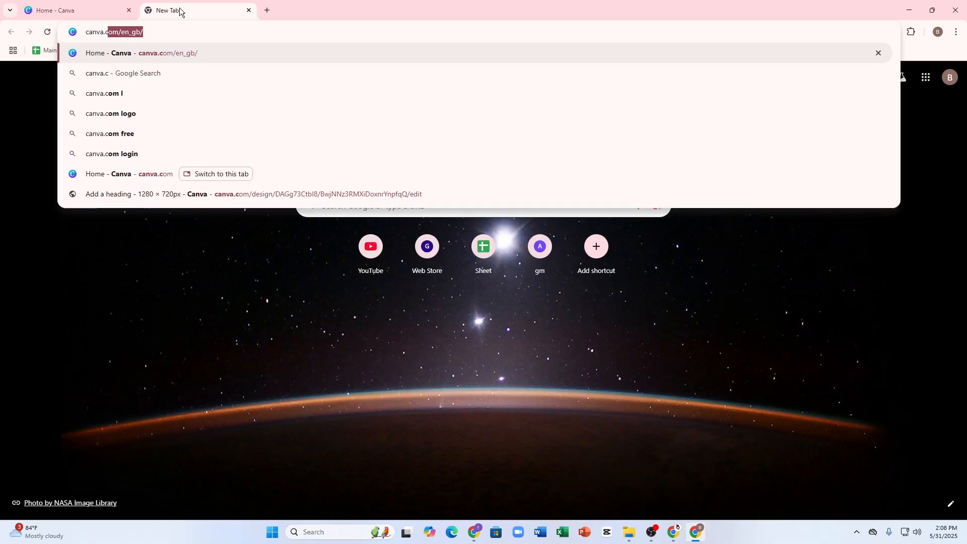
type("om")
key("Return")
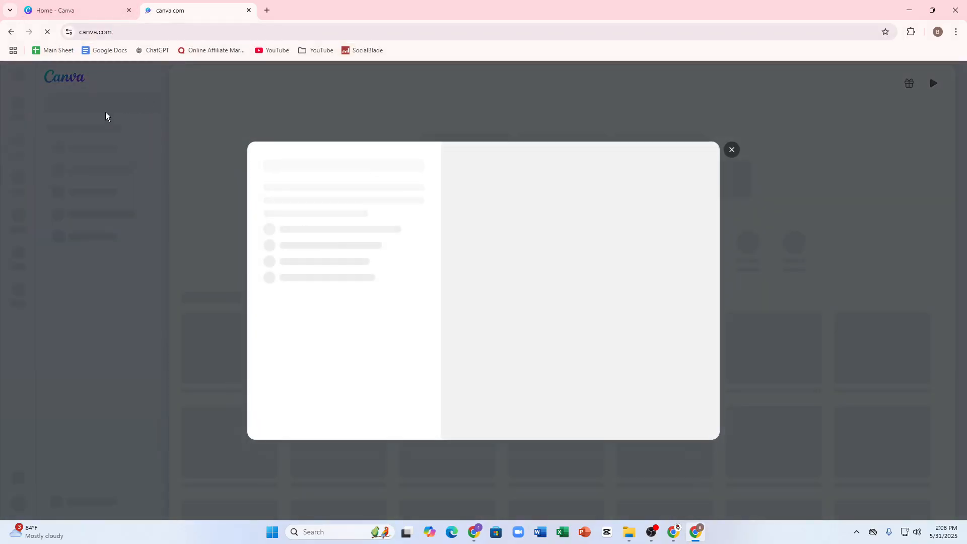
left_click(732, 149)
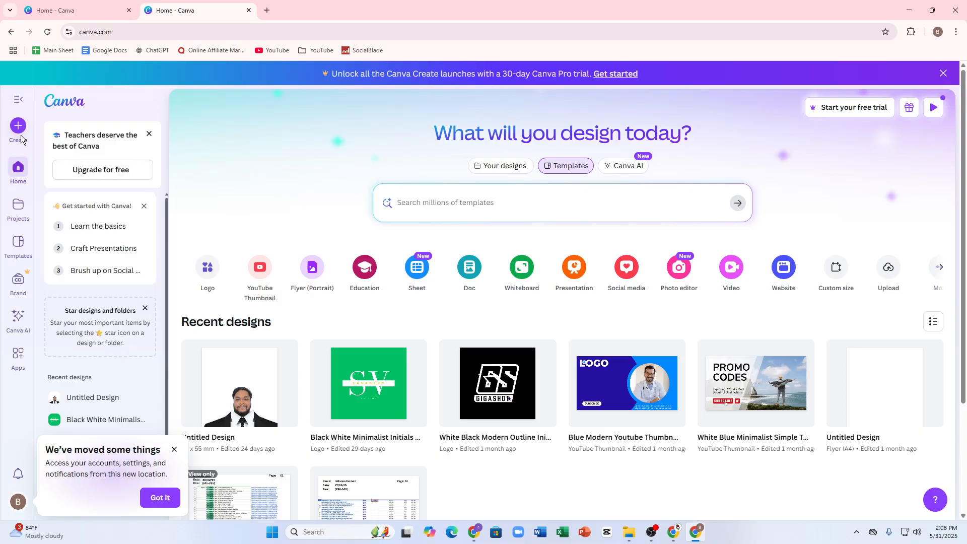
- Search the template library for "animation templates" and browse the results
left_click(397, 206)
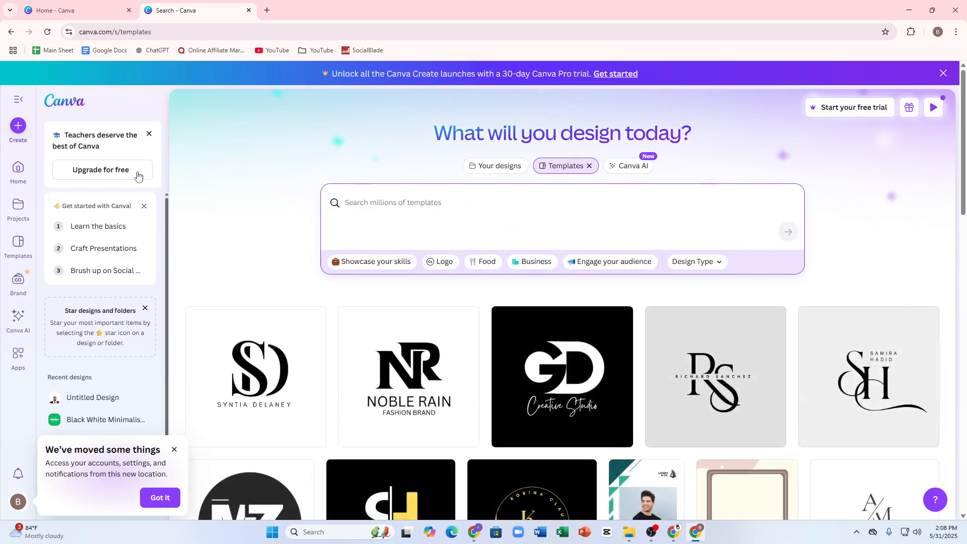
left_click(417, 196)
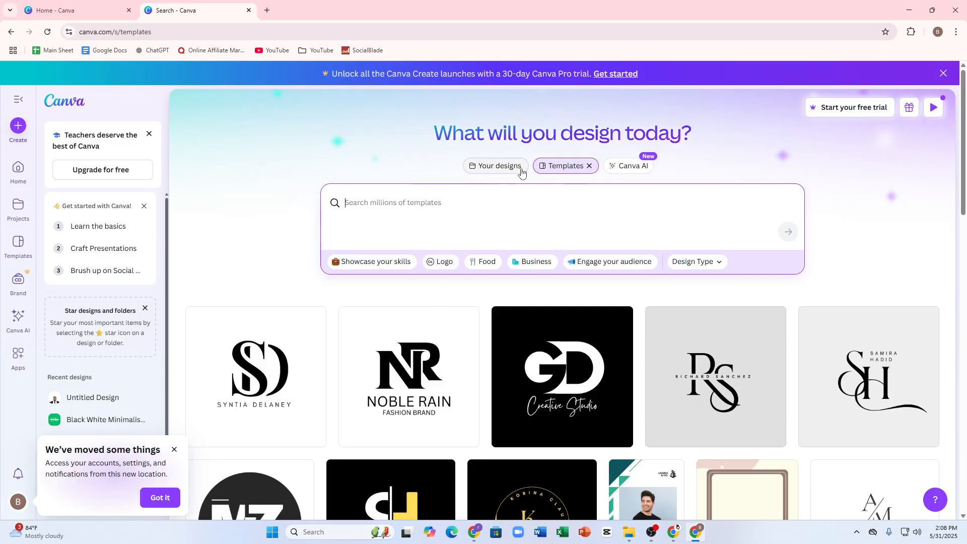
type("anim")
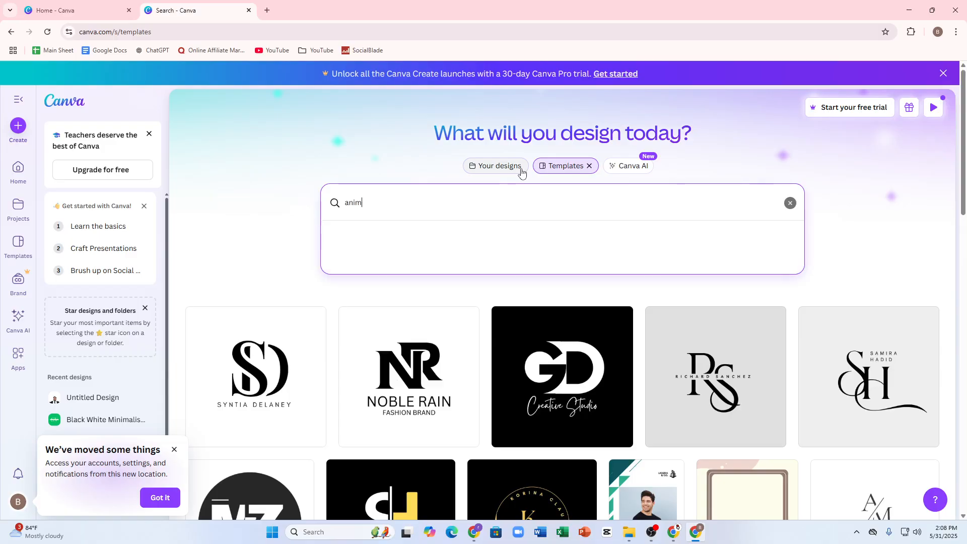
type("ation ")
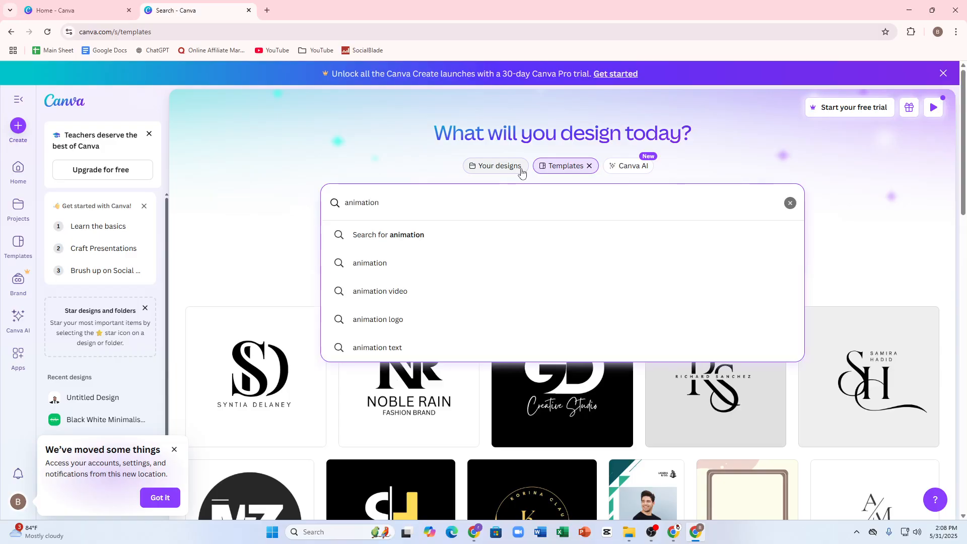
type("templates")
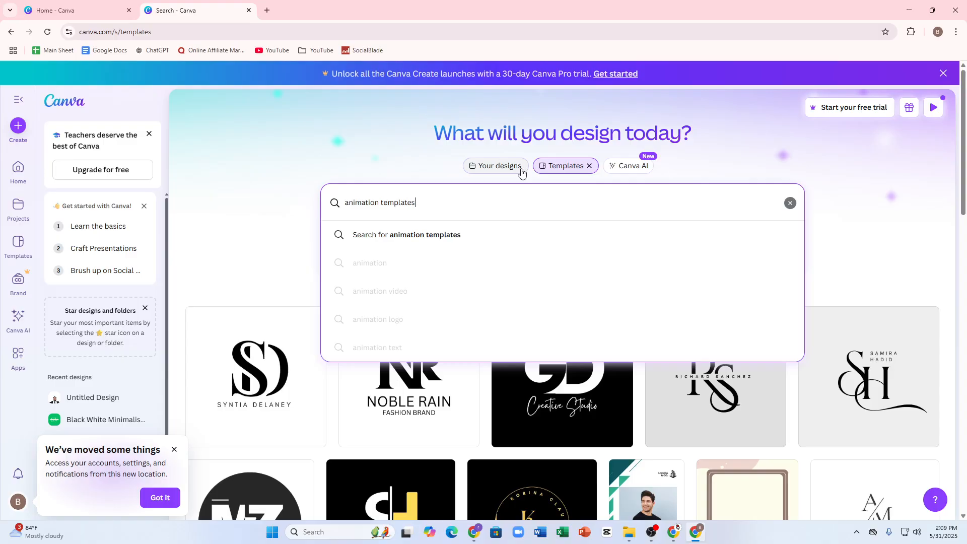
key("Return")
scroll(393, 327, "down", 4)
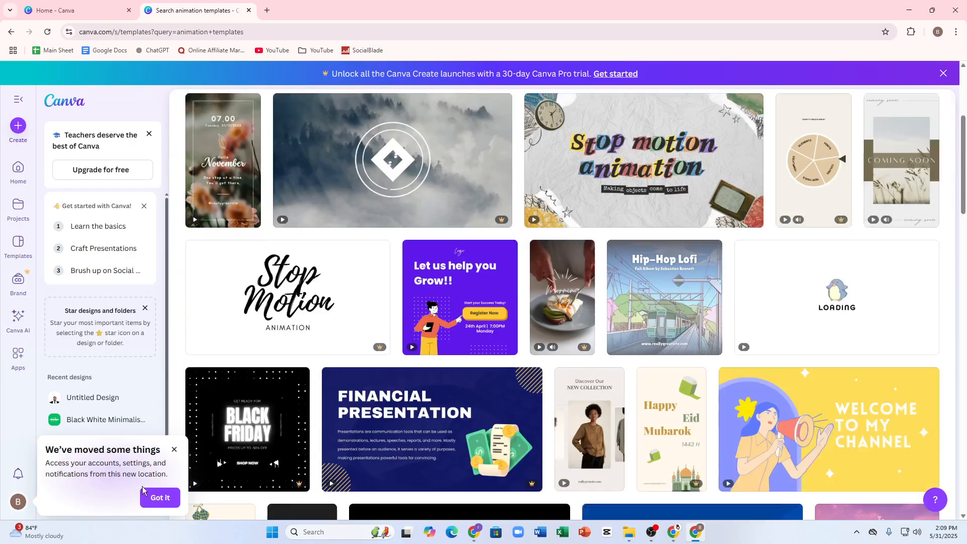
scroll(663, 328, "down", 1)
scroll(708, 471, "down", 3)
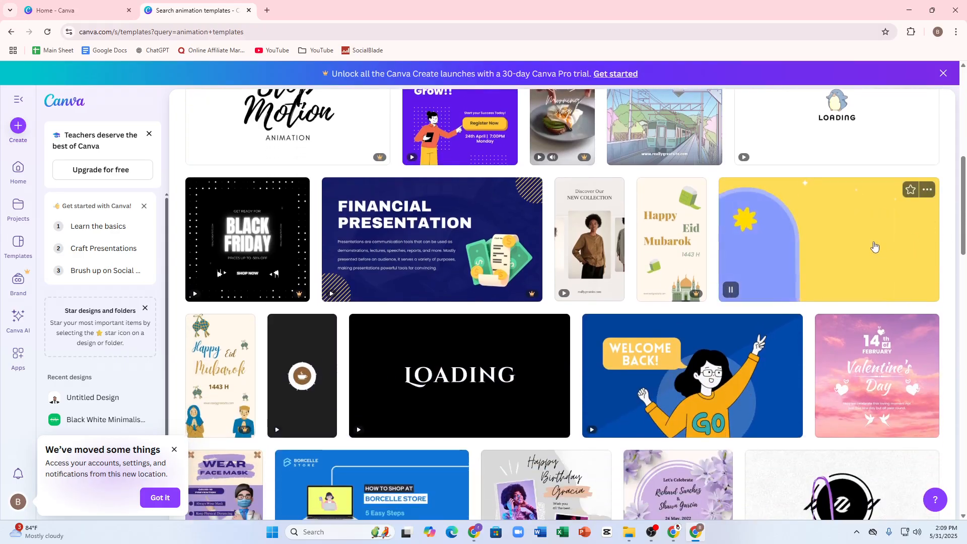
scroll(705, 217, "up", 4)
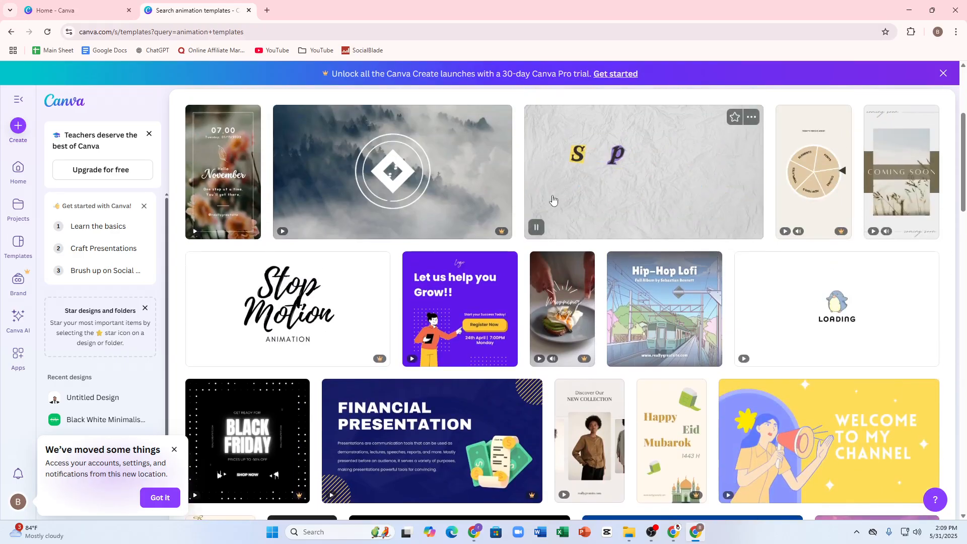
scroll(369, 381, "up", 4)
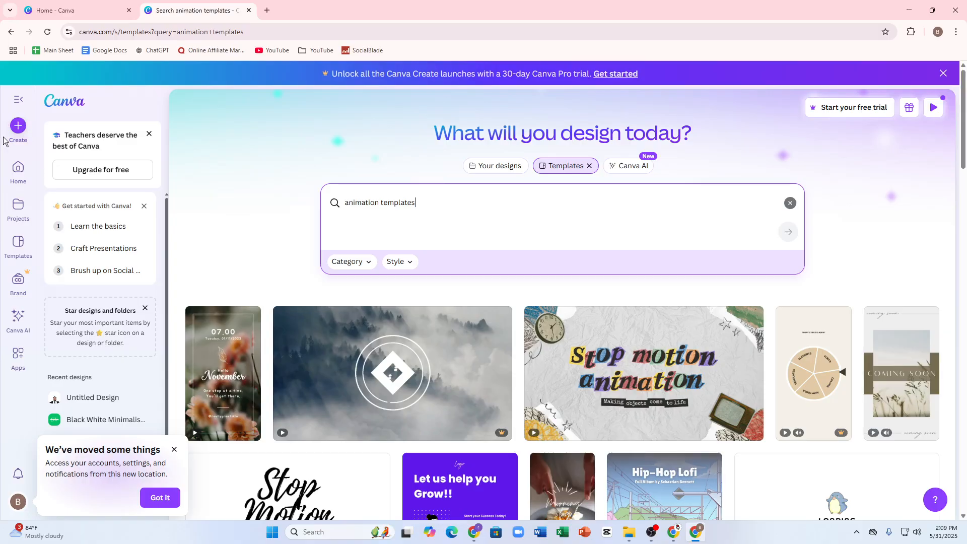
- Create a new blank Presentation (16:9) design
left_click(17, 129)
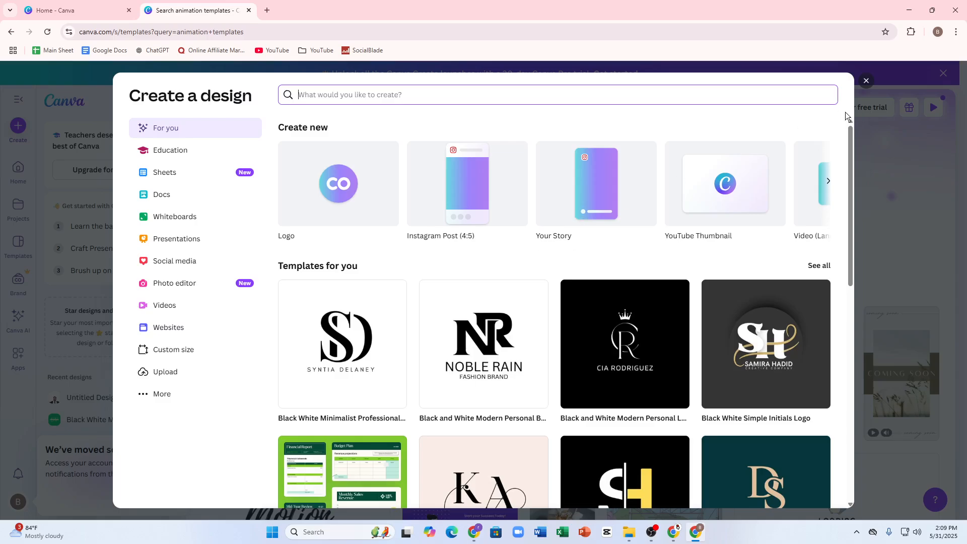
scroll(583, 218, "down", 1)
scroll(524, 166, "up", 1)
left_click(167, 247)
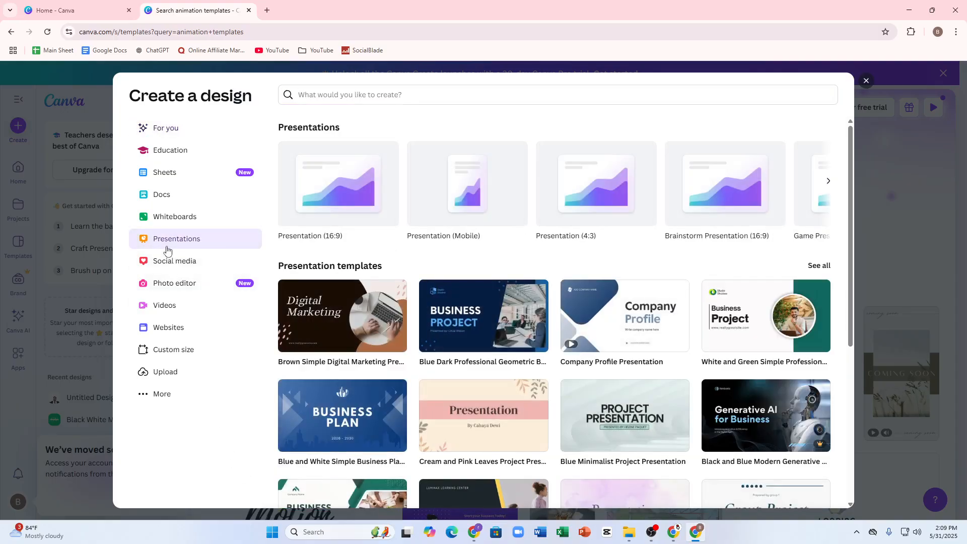
left_click(366, 190)
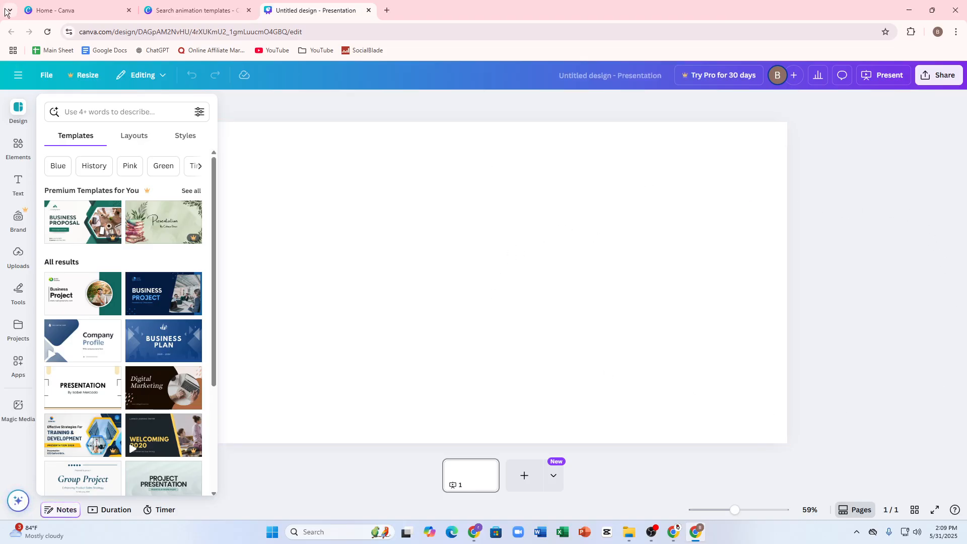
- Search the elements library for "hill background" and browse the photo and graphics results
left_click(23, 152)
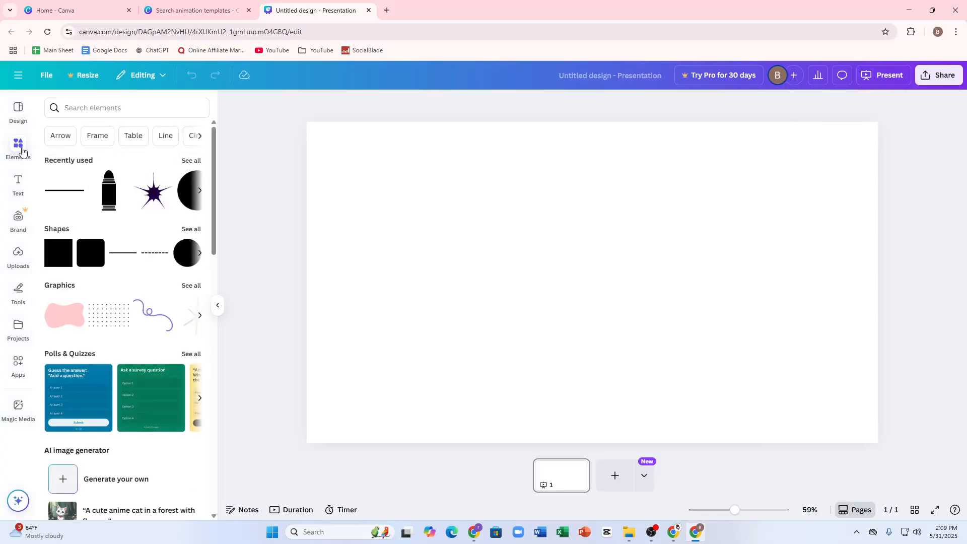
left_click(113, 108)
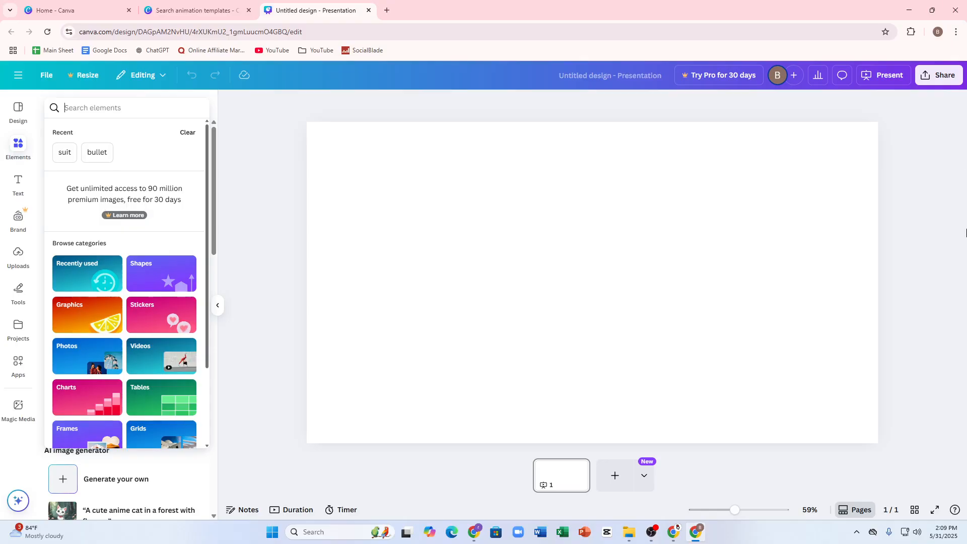
type("background")
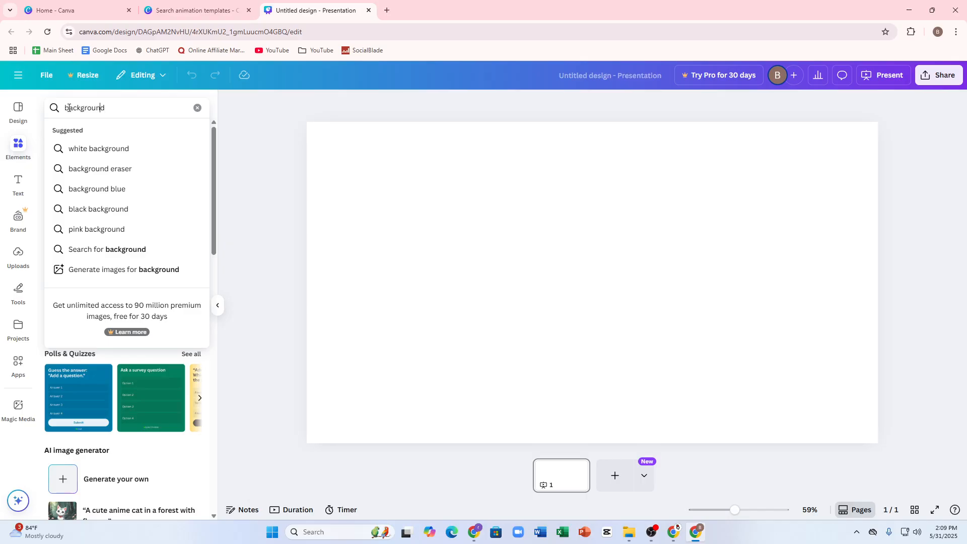
type("hill")
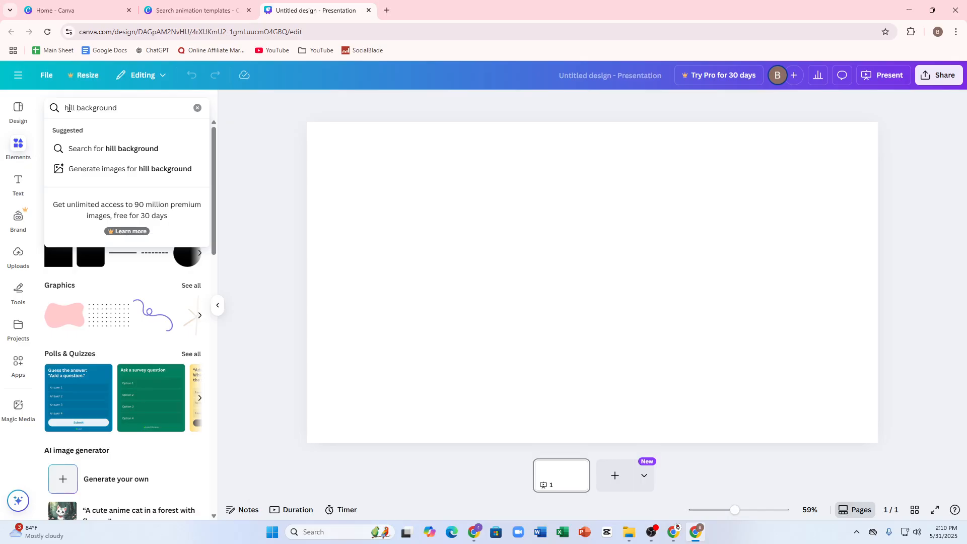
key("Return")
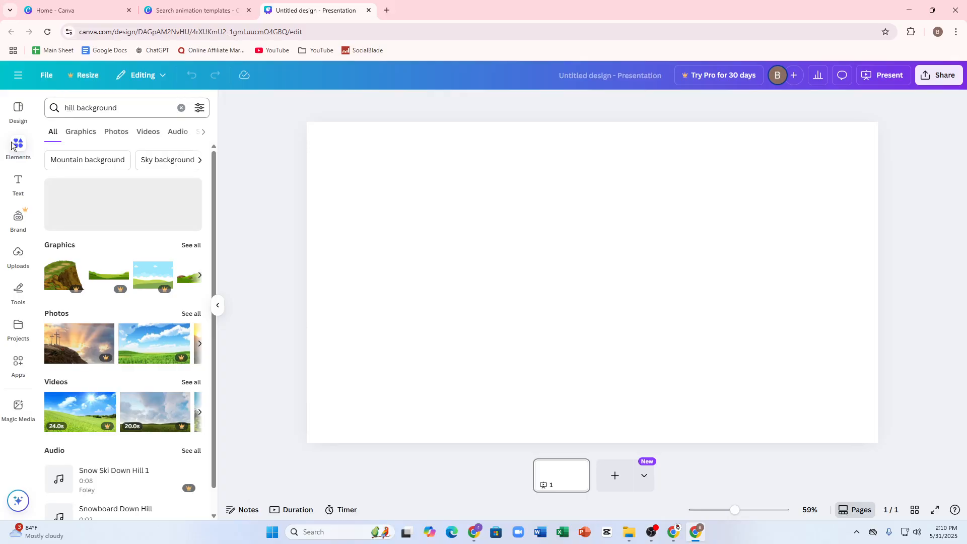
scroll(73, 368, "down", 2)
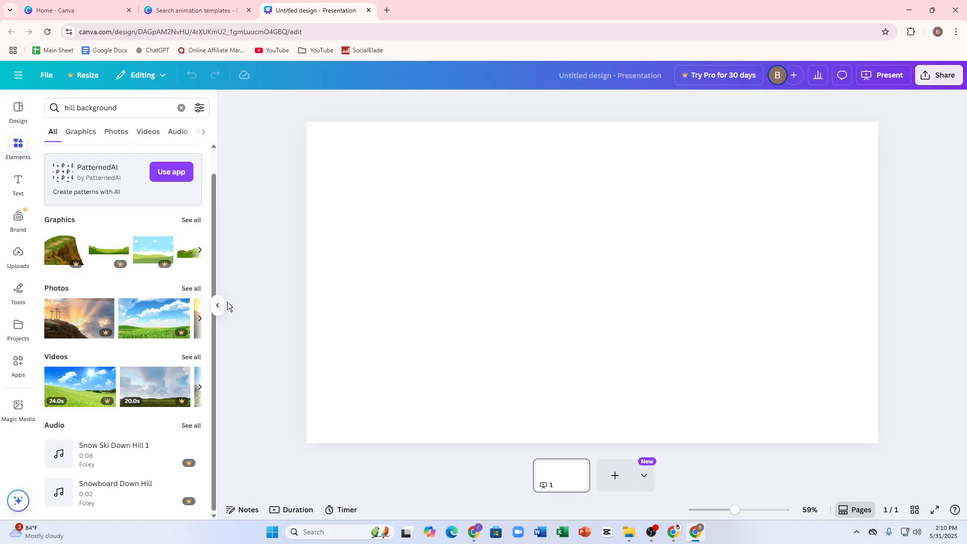
left_click(205, 323)
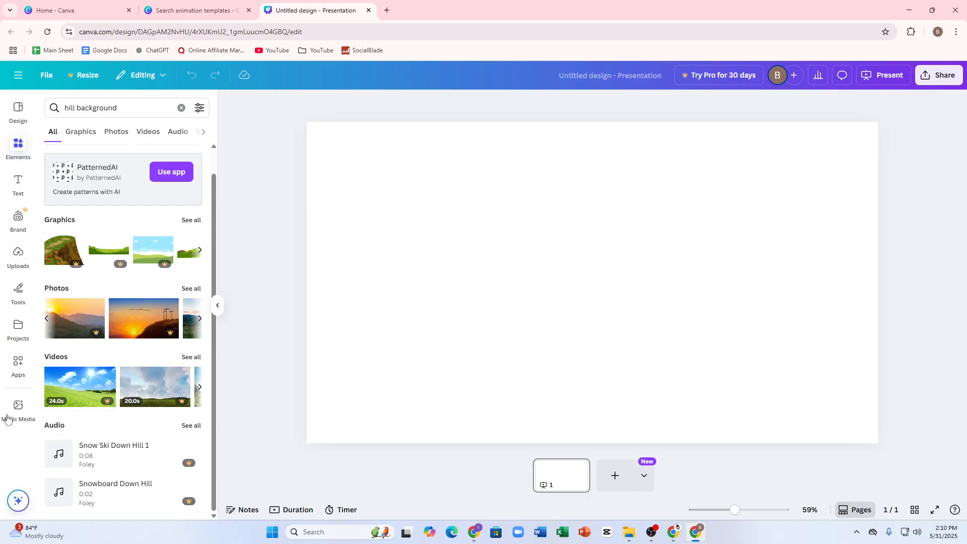
left_click(71, 132)
scroll(119, 280, "down", 4)
scroll(125, 282, "up", 3)
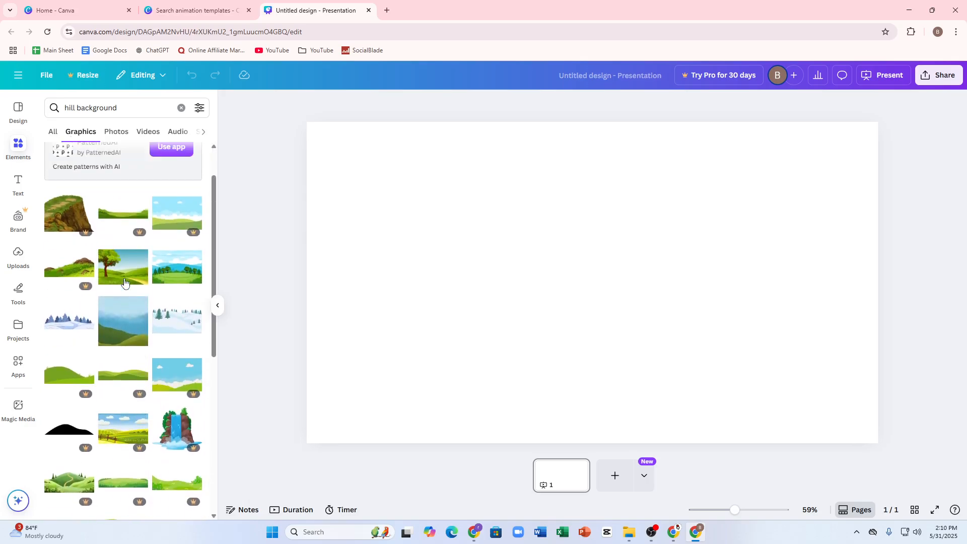
scroll(140, 335, "up", 2)
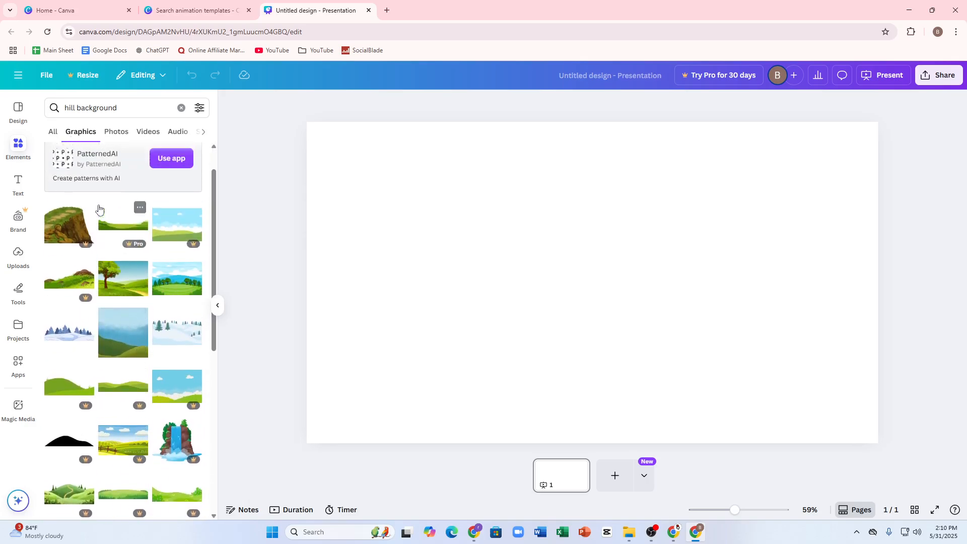
- Refine the element search to "hill rainy background" and look through the graphics results
left_click(74, 107)
left_click(75, 107)
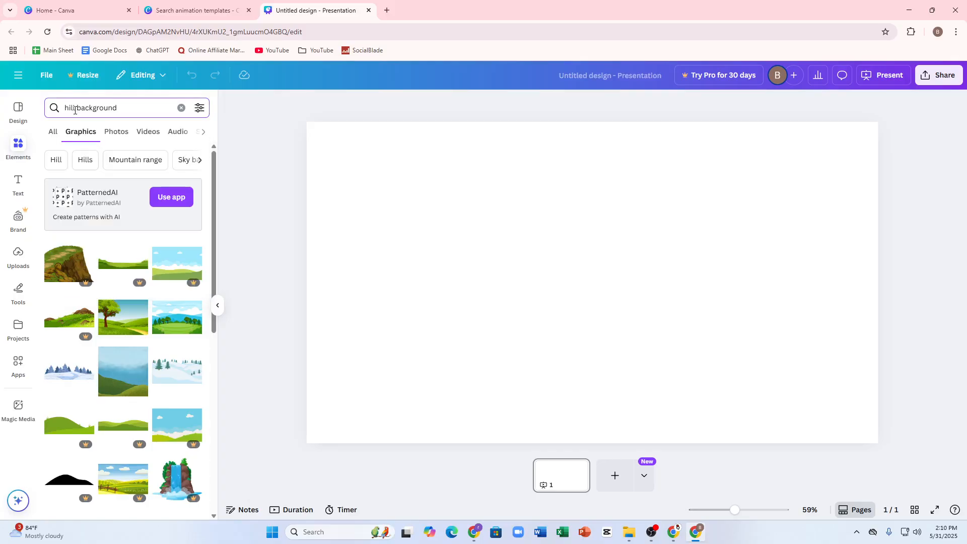
type("rainy")
key("Return")
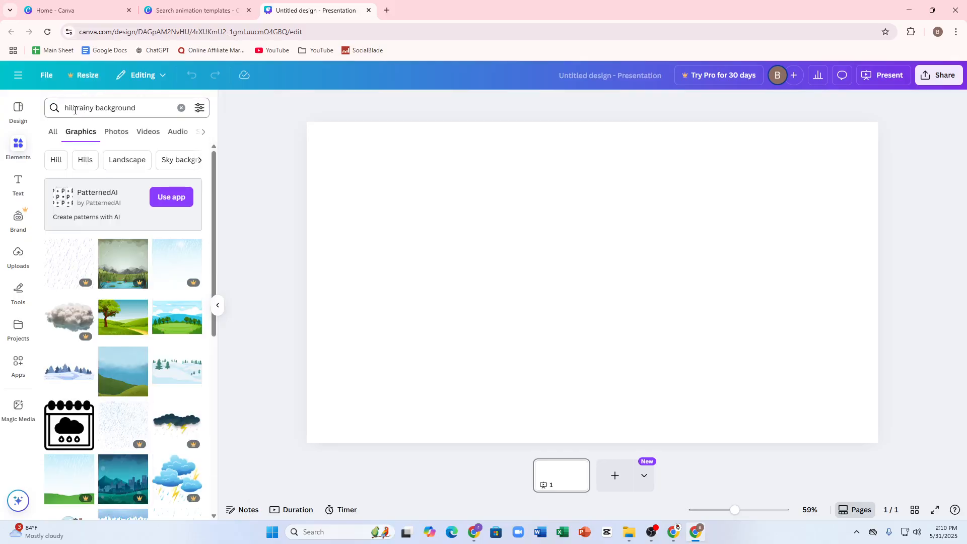
scroll(121, 312, "down", 2)
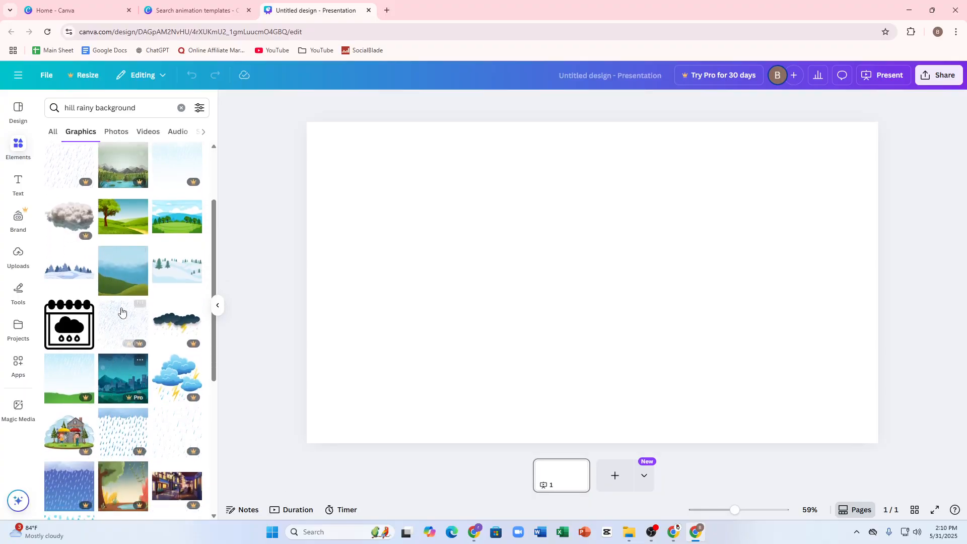
scroll(121, 312, "down", 4)
scroll(122, 312, "up", 10)
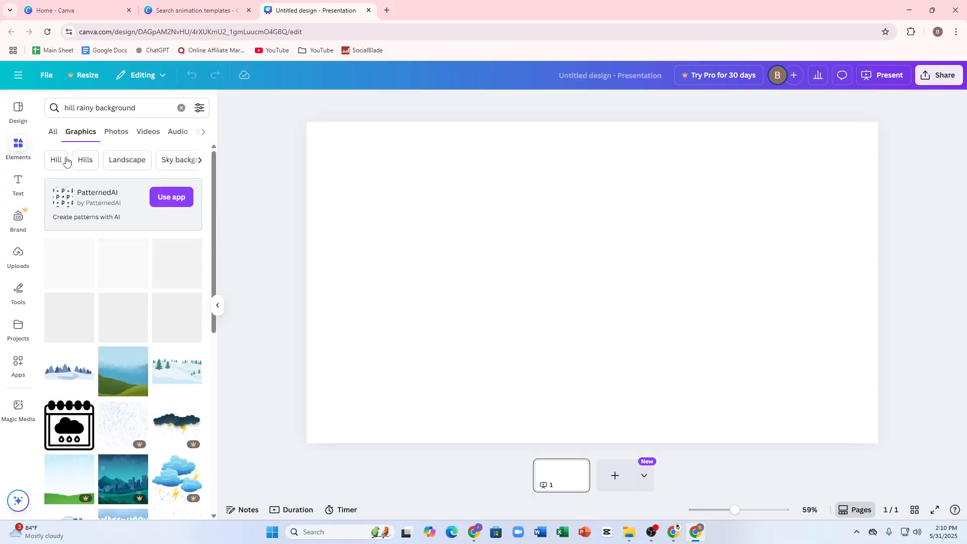
- Insert the dark stormy field photo with raindrops from the photo results and enlarge it to cover the whole page
left_click(113, 133)
scroll(134, 363, "down", 1)
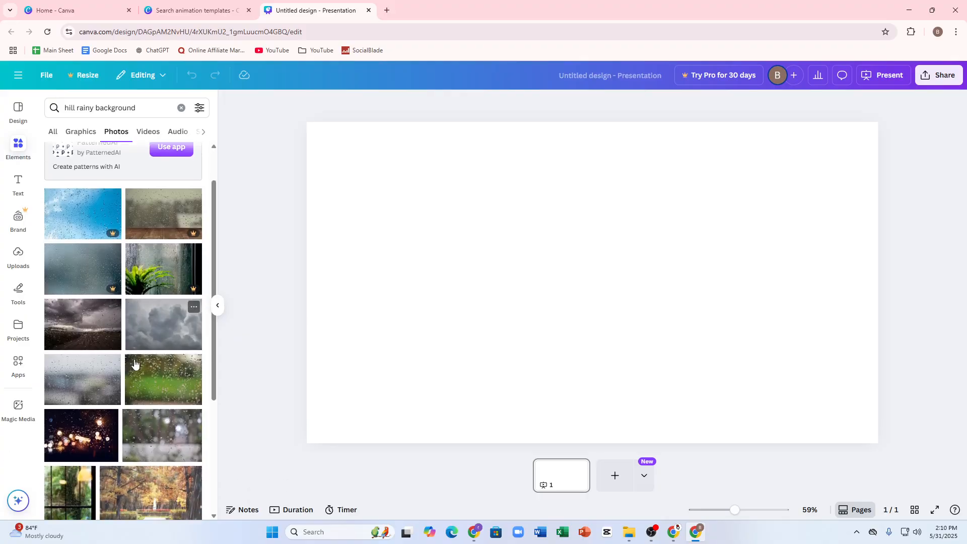
left_click(74, 327)
left_click_drag(554, 346, 463, 320)
left_click_drag(688, 381, 923, 415)
left_click_drag(750, 364, 772, 375)
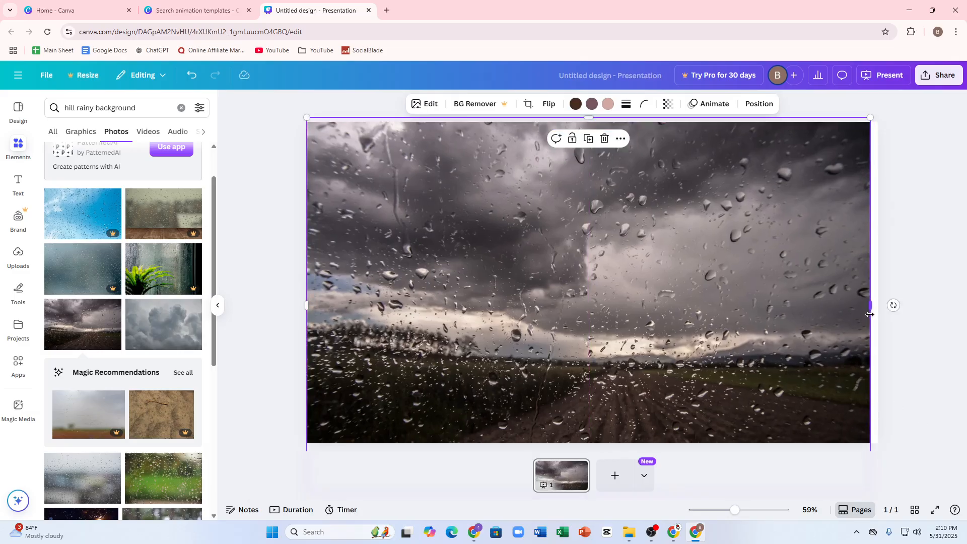
left_click_drag(870, 314, 879, 309)
left_click(929, 307)
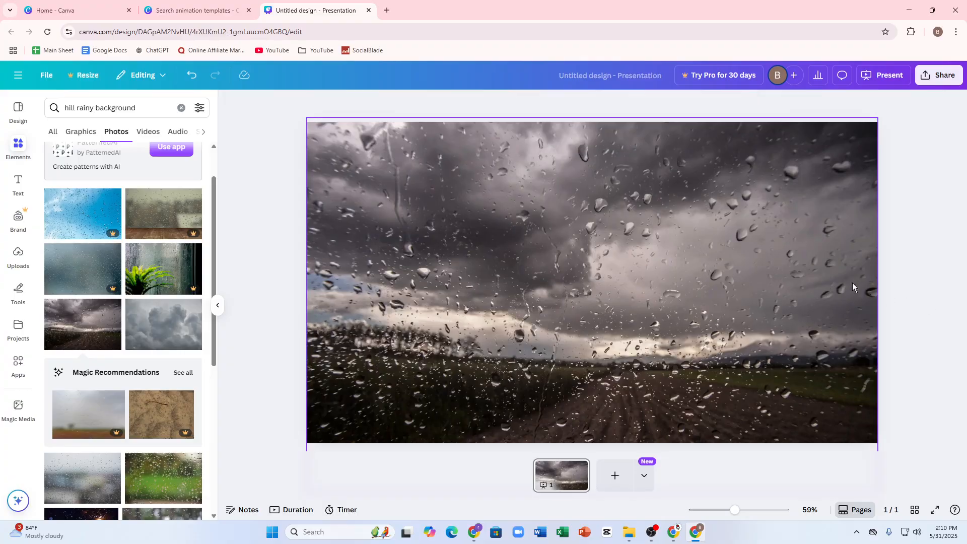
- Search the elements library for "rainy animation" and look through the overall and graphics results
left_click(8, 148)
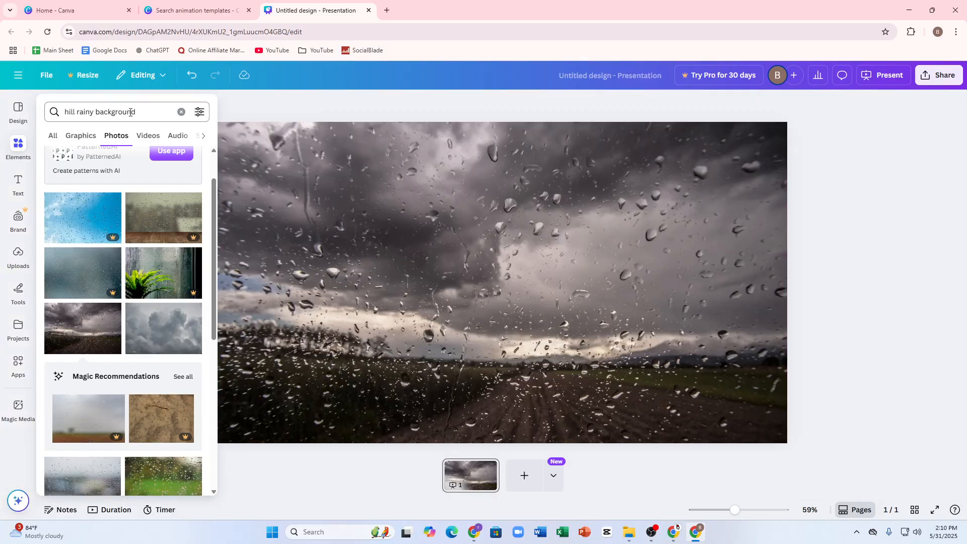
left_click(180, 112)
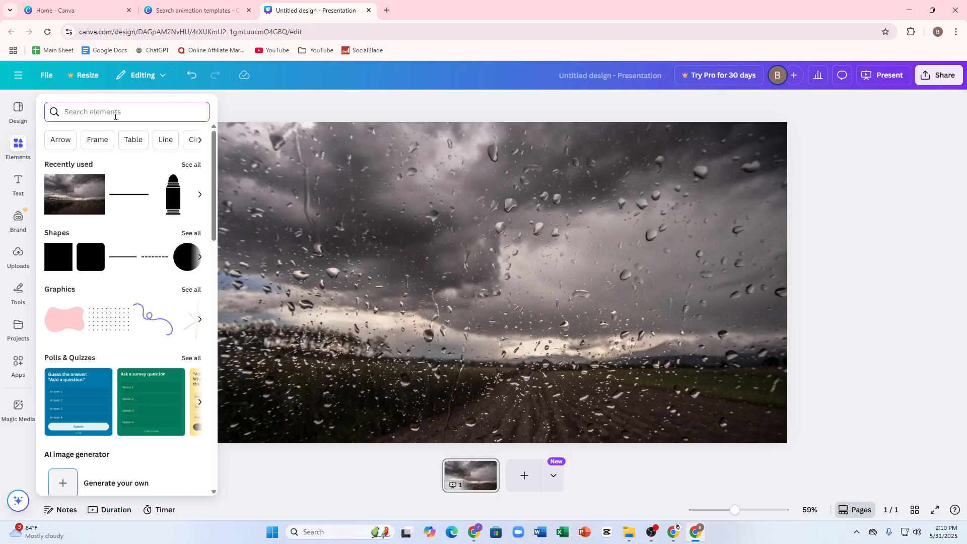
type("rainy")
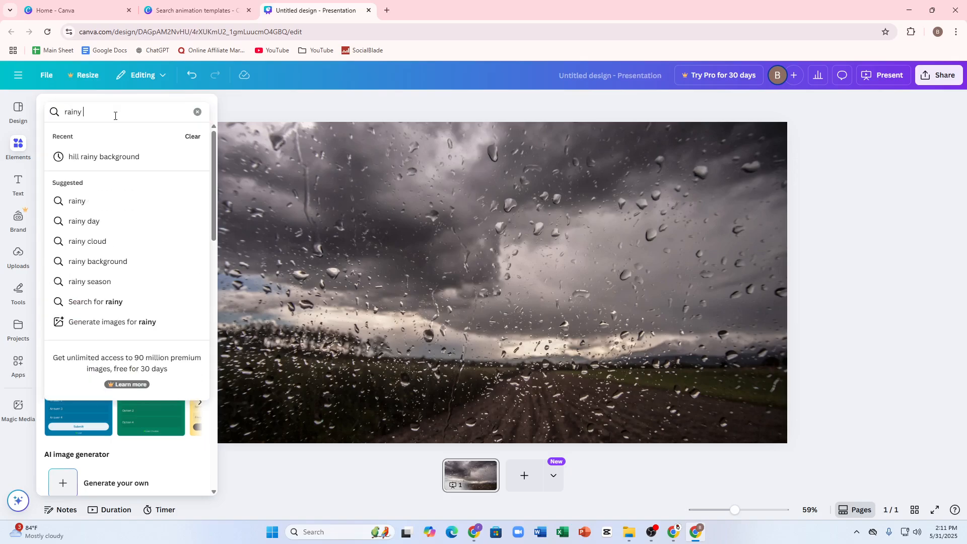
type(" animation")
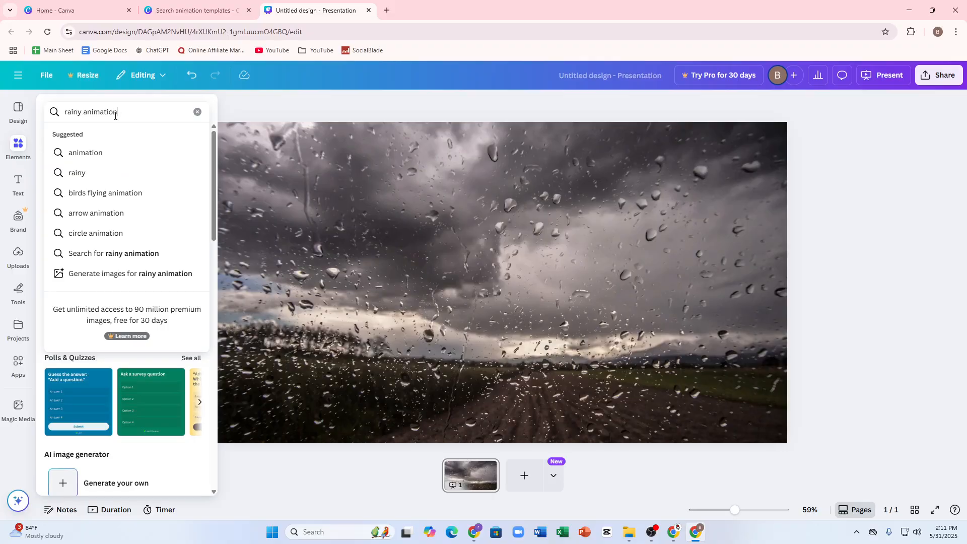
key("Return")
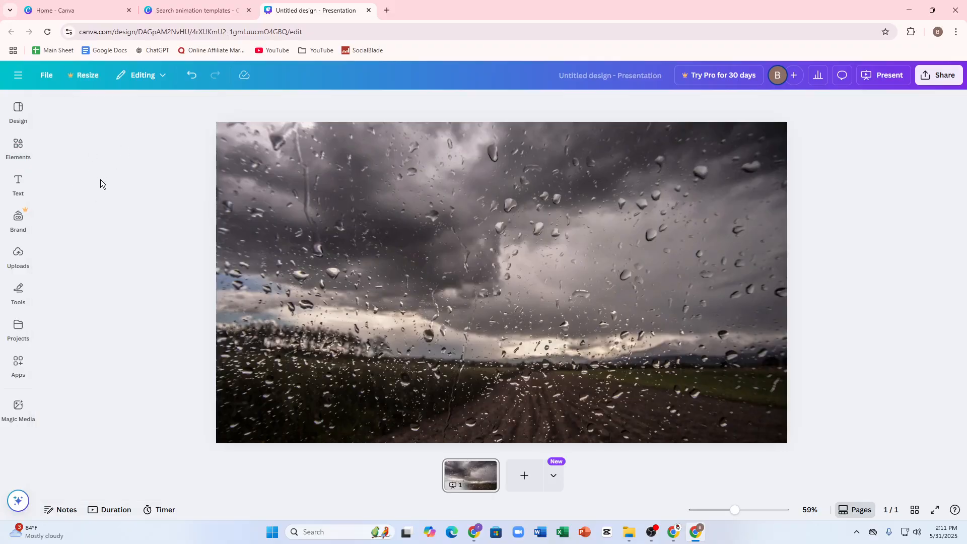
left_click(18, 146)
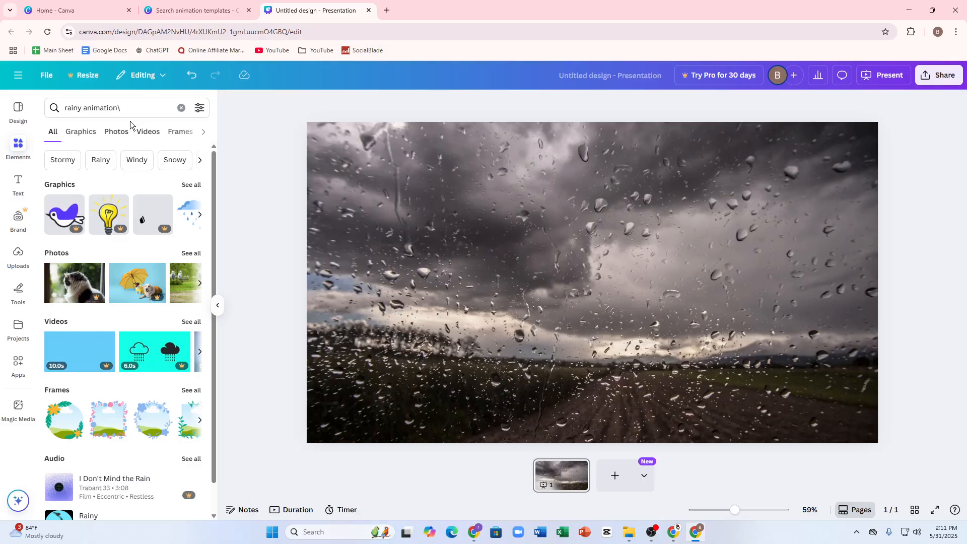
scroll(90, 153, "down", 1)
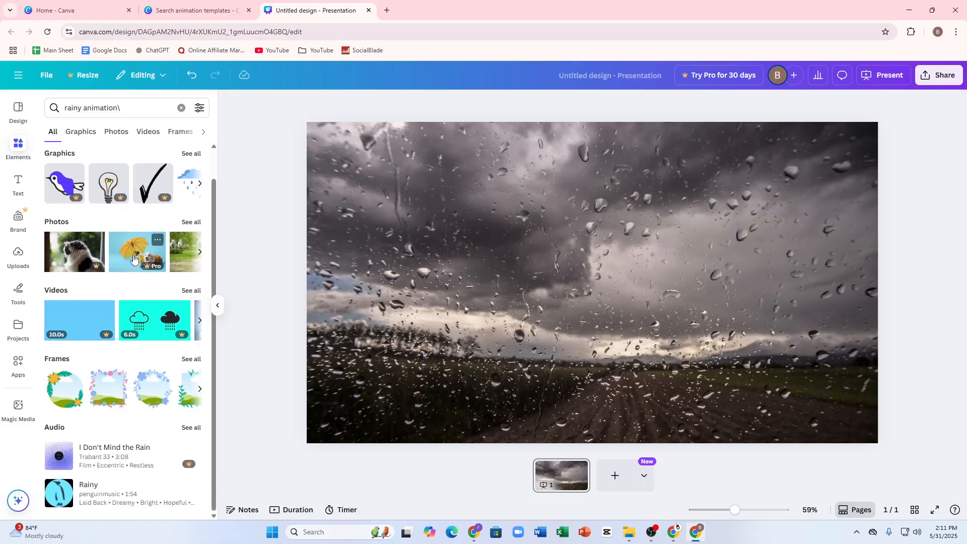
left_click(81, 132)
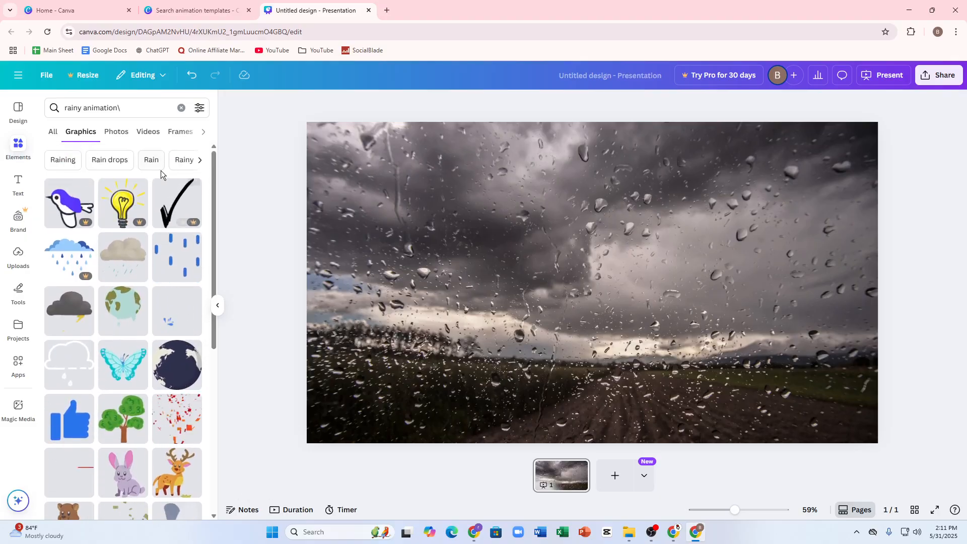
- Try out the black outlined rain clouds graphic from the suggested "Rain" graphics results at a reduced size on the page, and remove it
left_click(153, 160)
scroll(122, 342, "down", 5)
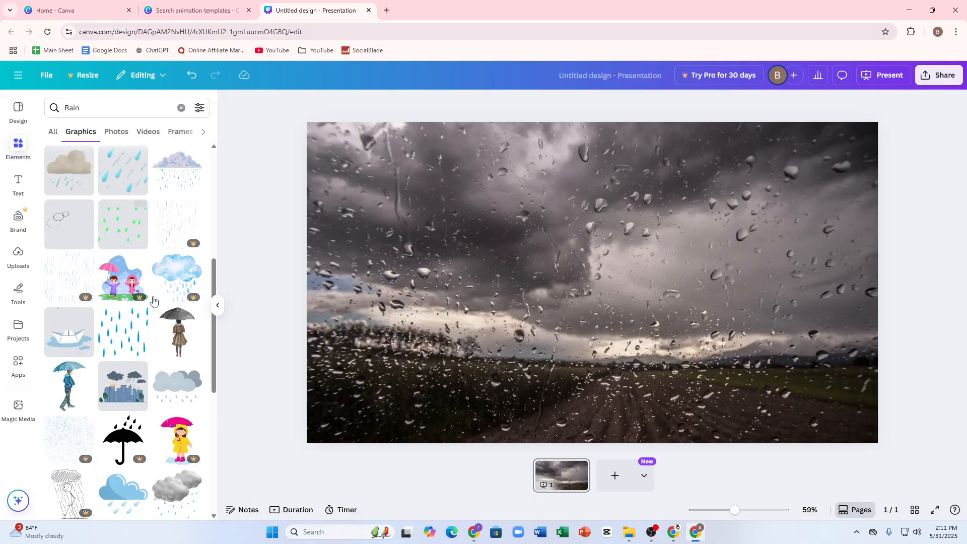
scroll(160, 356, "down", 3)
scroll(160, 356, "down", 2)
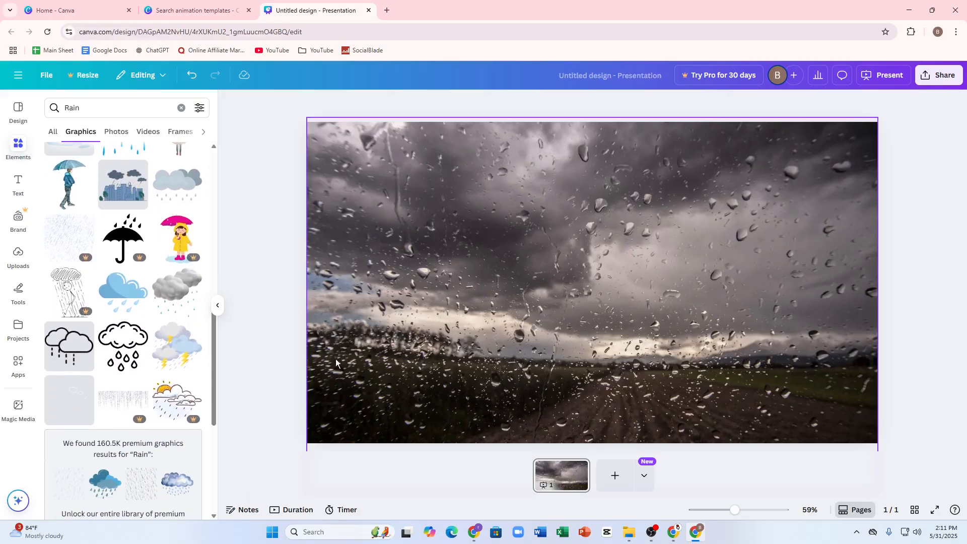
left_click(65, 345)
left_click_drag(507, 281, 401, 263)
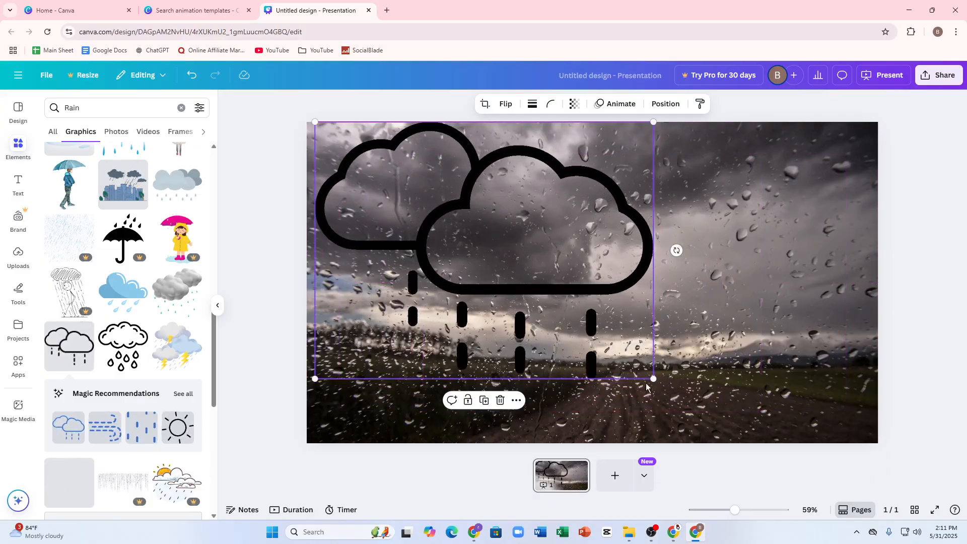
left_click_drag(653, 379, 519, 276)
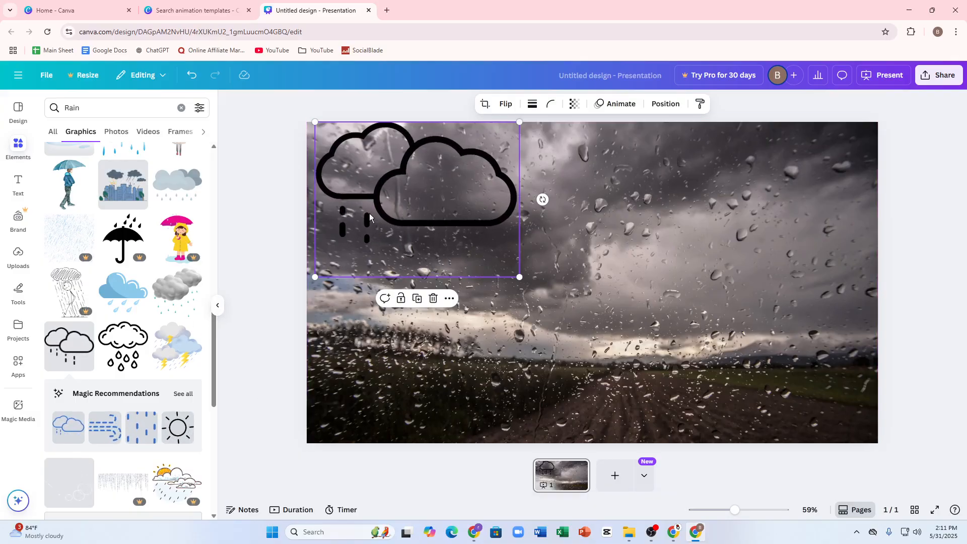
left_click_drag(489, 252, 549, 292)
left_click(486, 145)
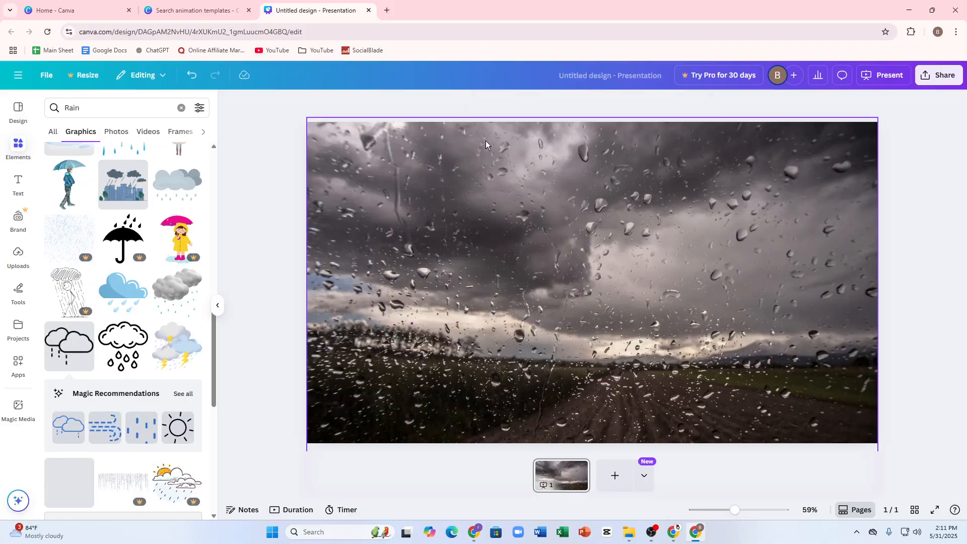
- Search the elements library for "moto" and show results of all types
left_click(91, 108)
type("m")
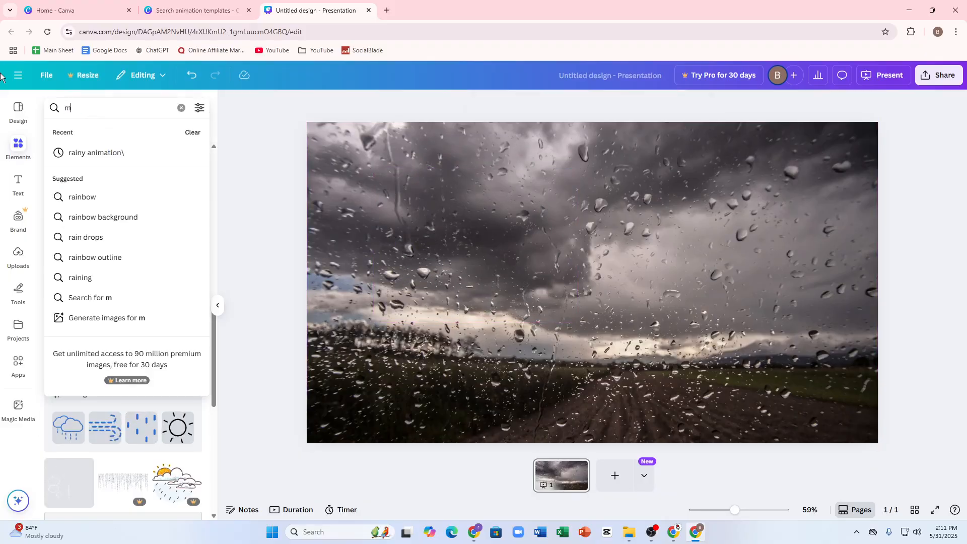
type("oto")
key("Return")
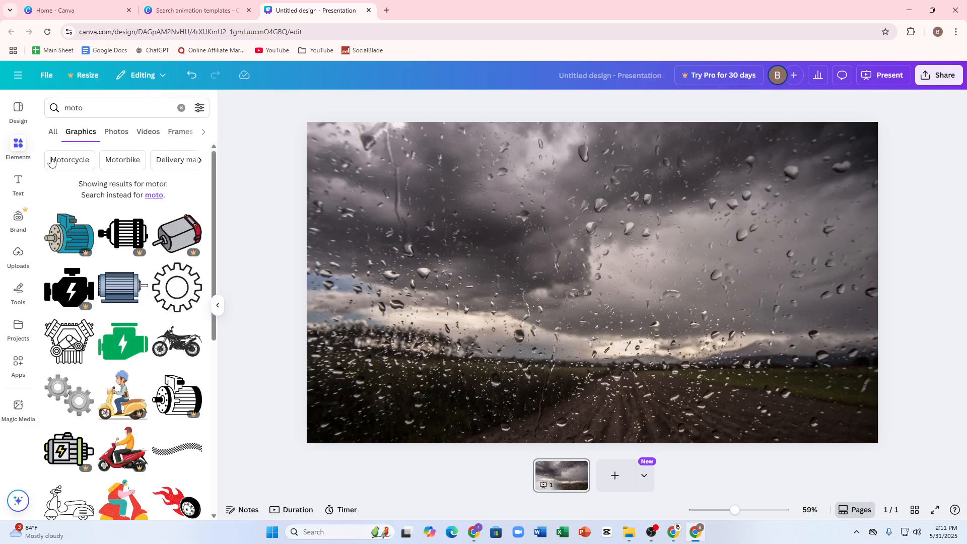
left_click(53, 131)
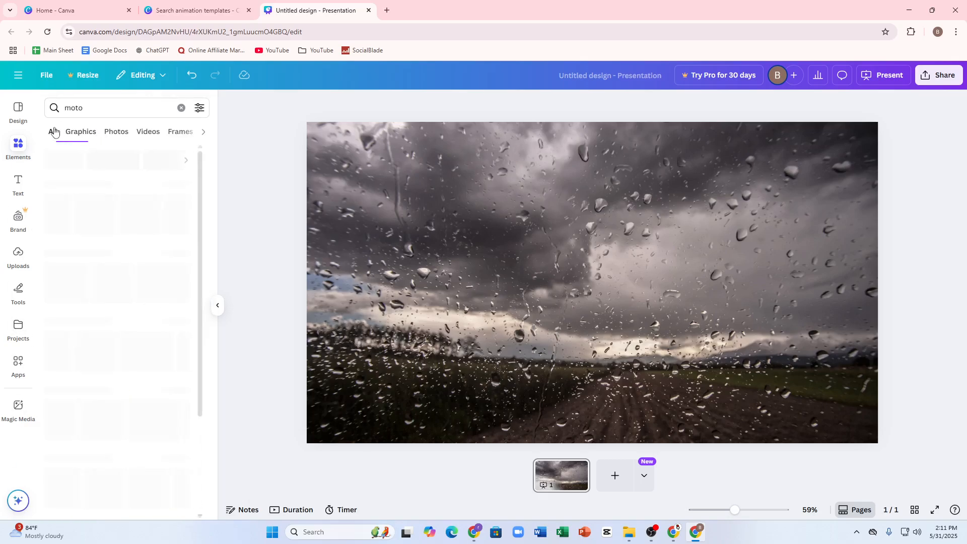
- Insert the green scooter rider with a backpack from the "motorcycle rider" graphics results and place it in the photo's lower left area
left_click(96, 110)
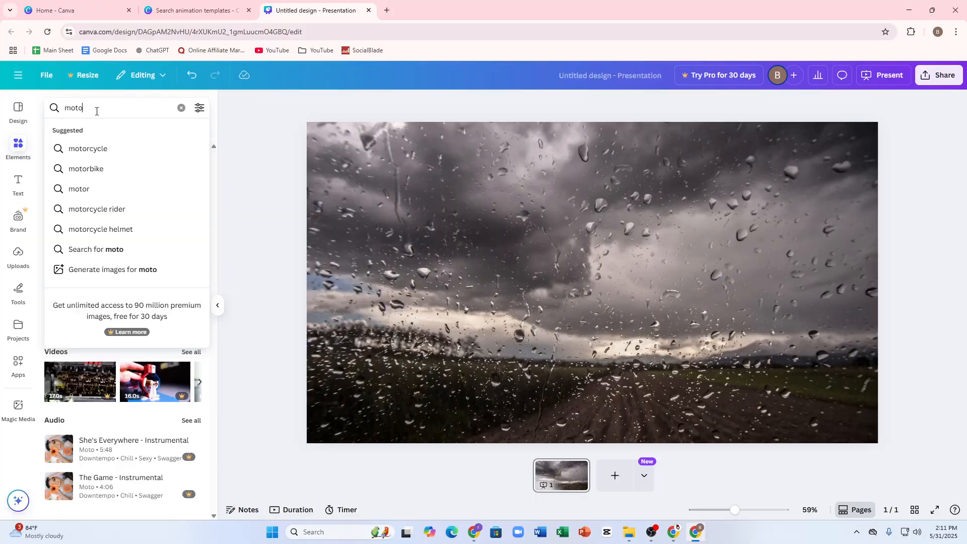
left_click(104, 213)
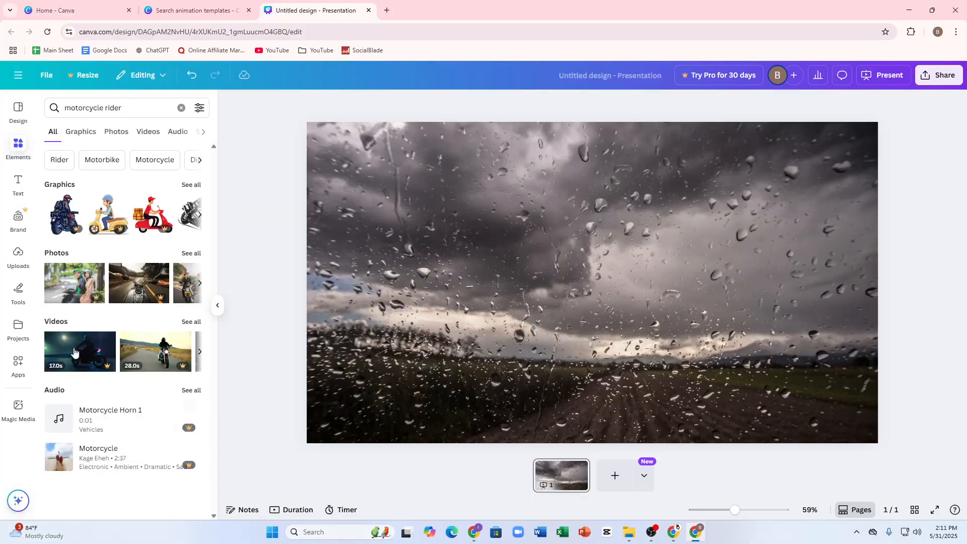
left_click(83, 133)
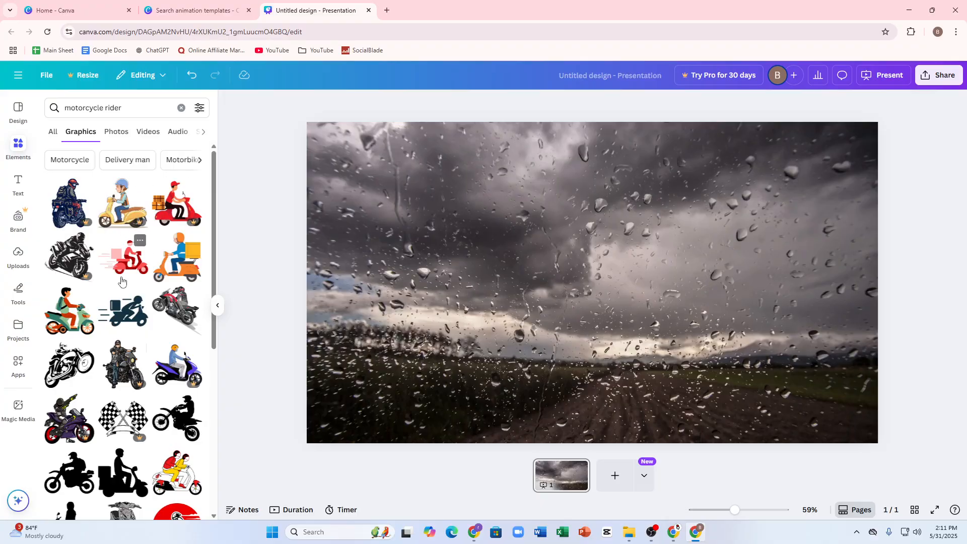
scroll(116, 385, "down", 1)
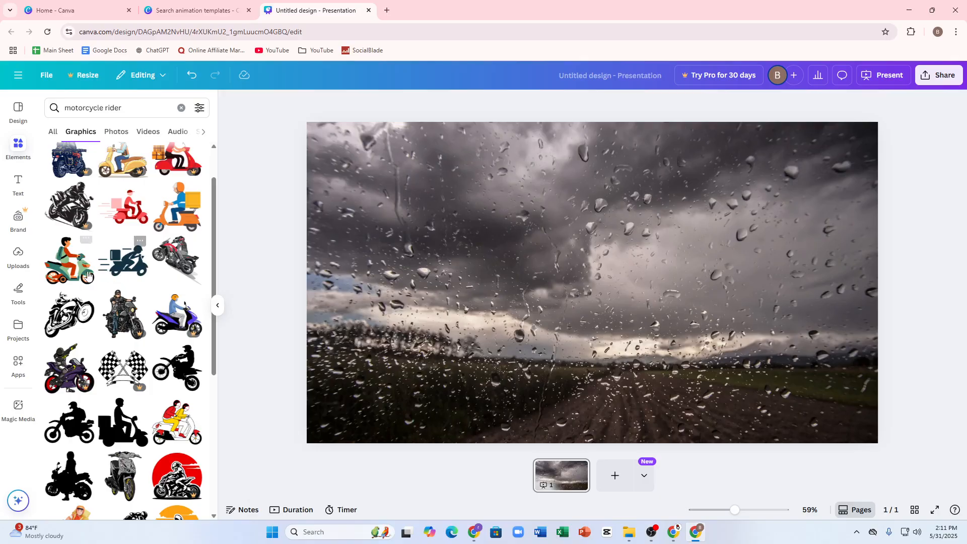
left_click(56, 272)
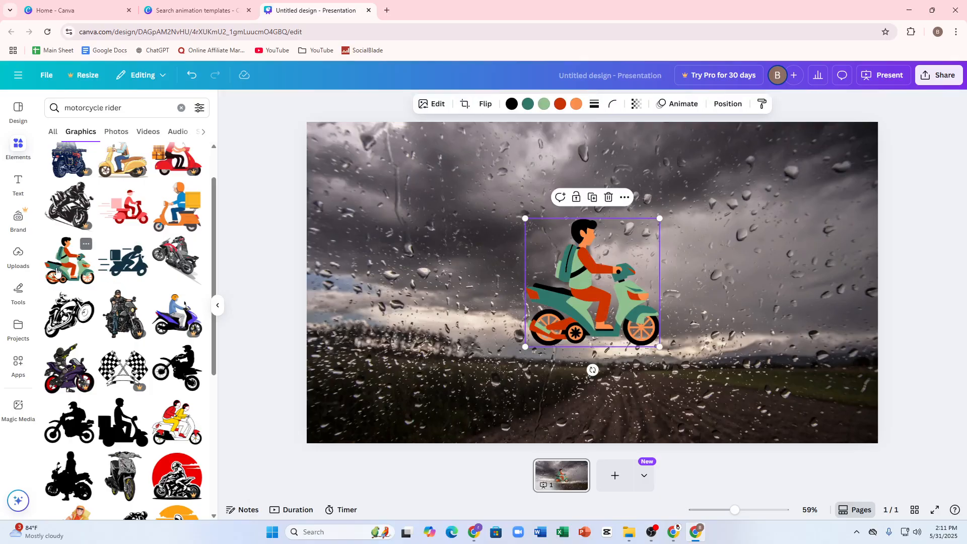
left_click_drag(548, 290, 376, 318)
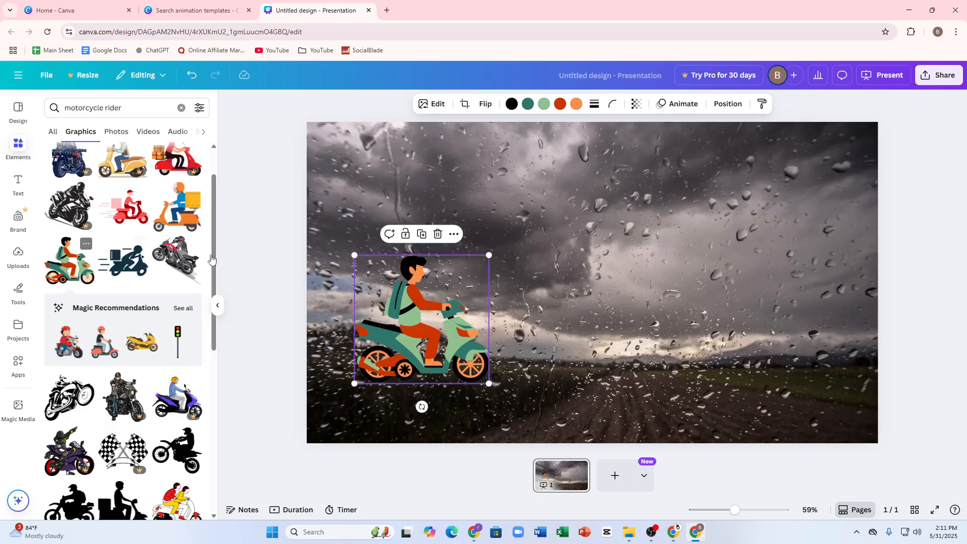
- Look through the scooter rider's element animation presets and start creating a custom animation for it
left_click(682, 104)
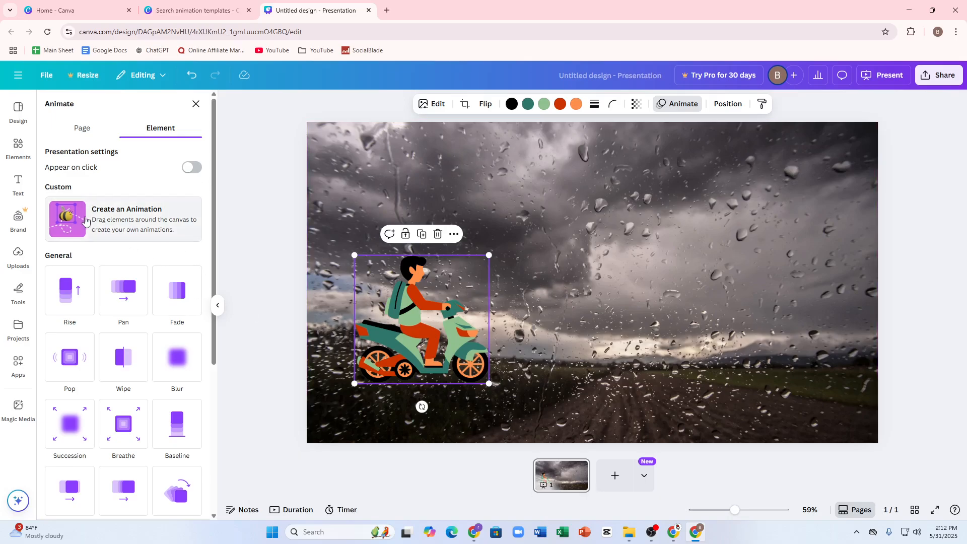
scroll(128, 241, "down", 1)
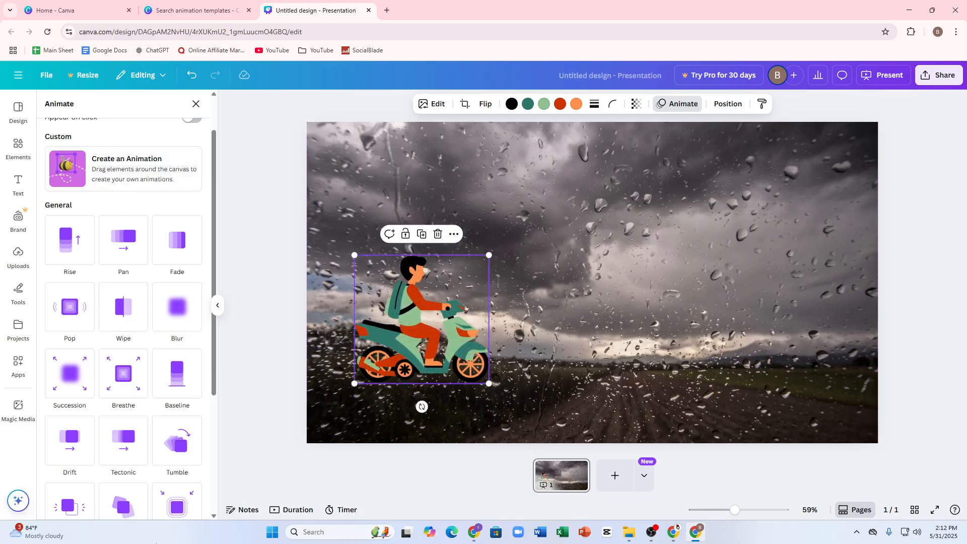
scroll(121, 313, "down", 4)
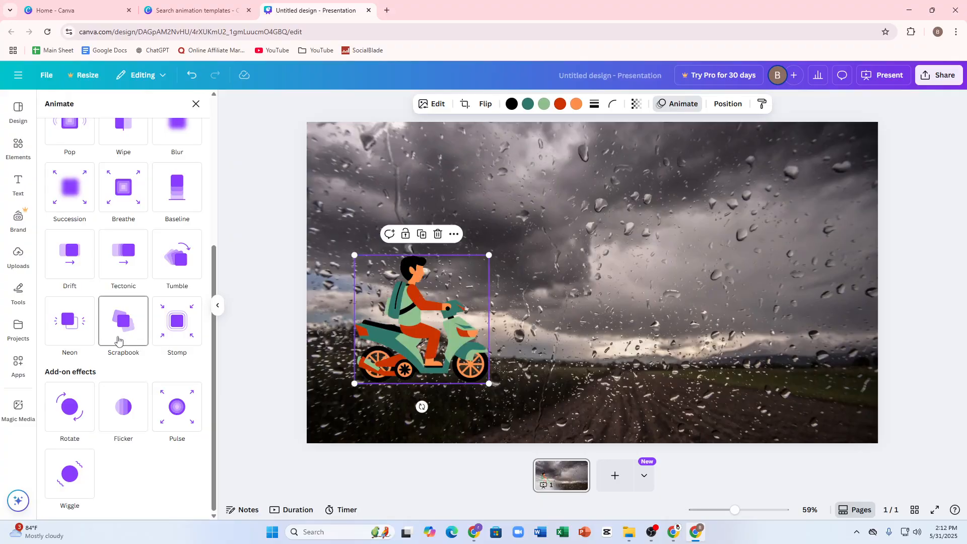
scroll(121, 328, "up", 5)
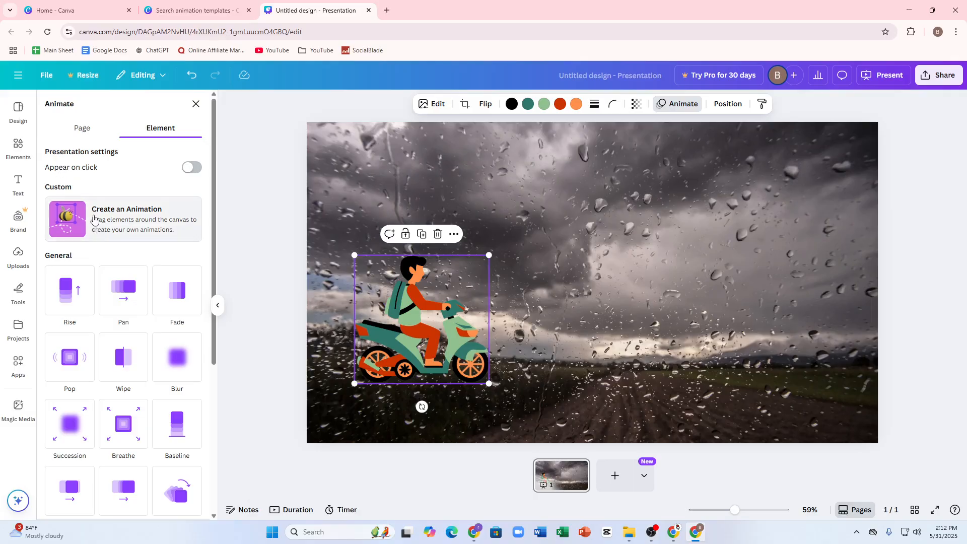
left_click(120, 224)
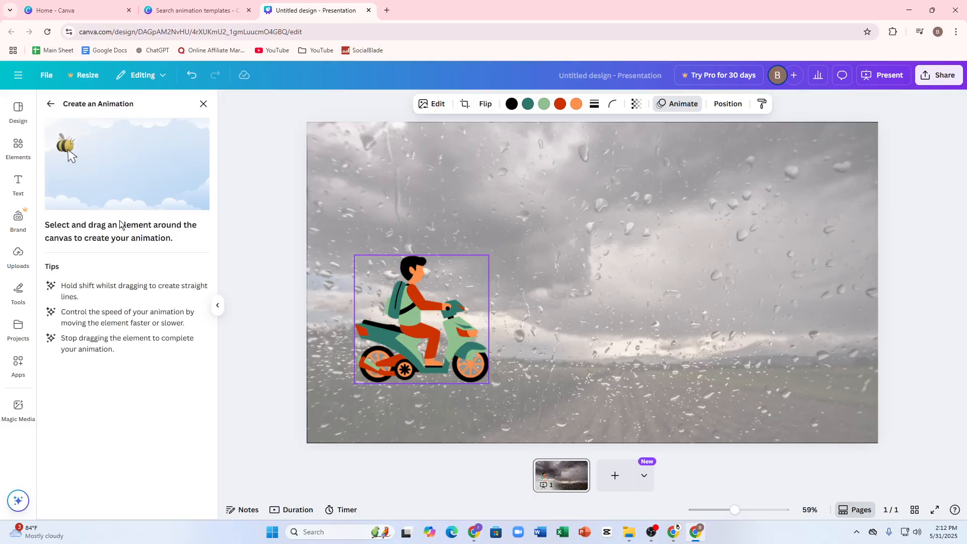
- Try two custom motion paths that move the scooter rider across the page, deleting each path
mouse_move(368, 300)
left_mouse_down()
mouse_move(528, 306)
mouse_move(554, 274)
mouse_move(590, 304)
mouse_move(764, 301)
left_mouse_up()
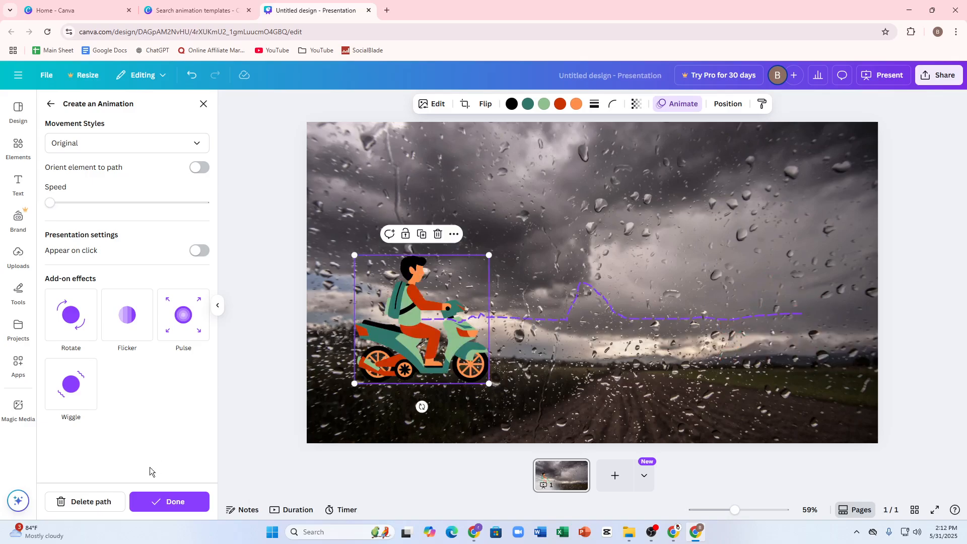
left_click(61, 510)
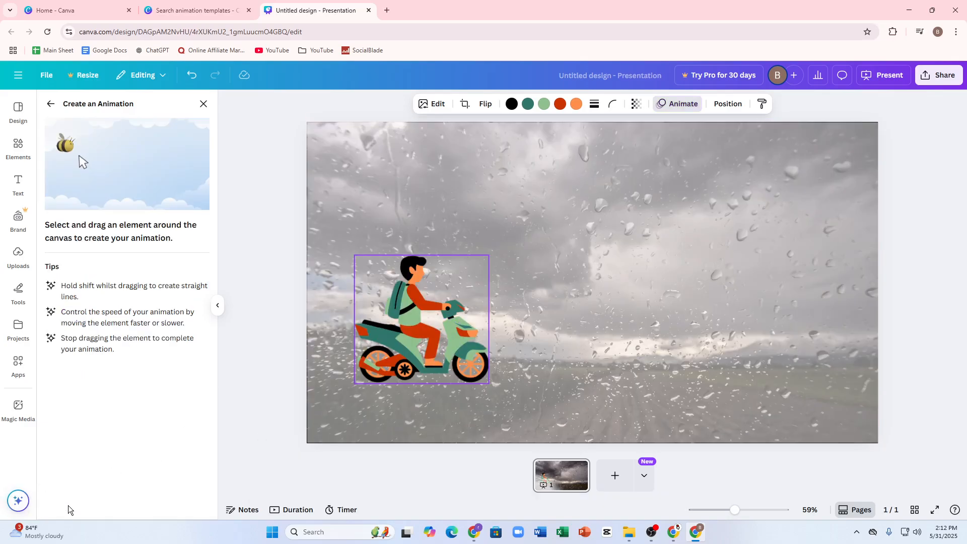
mouse_move(404, 333)
left_mouse_down()
mouse_move(239, 322)
mouse_move(501, 303)
mouse_move(703, 335)
mouse_move(778, 342)
mouse_move(813, 332)
left_mouse_up()
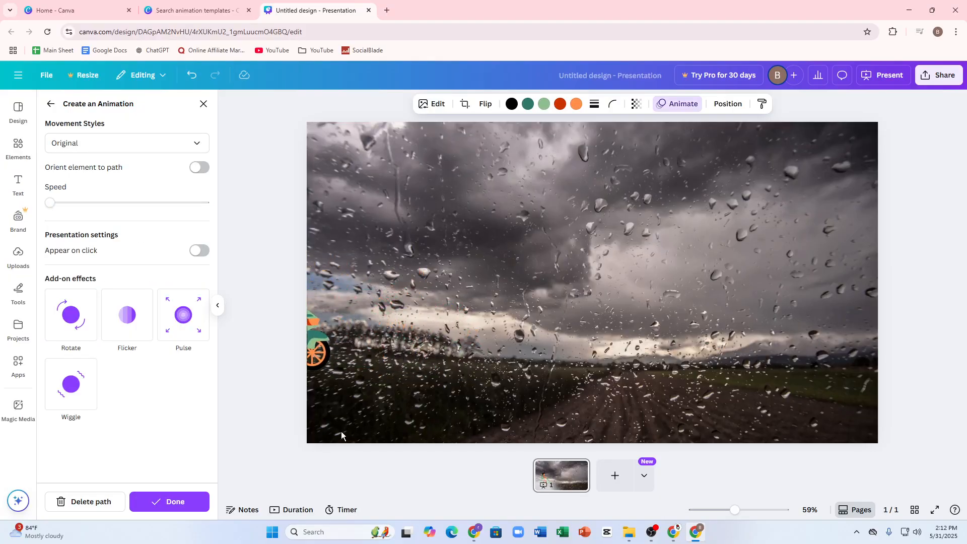
left_click(81, 501)
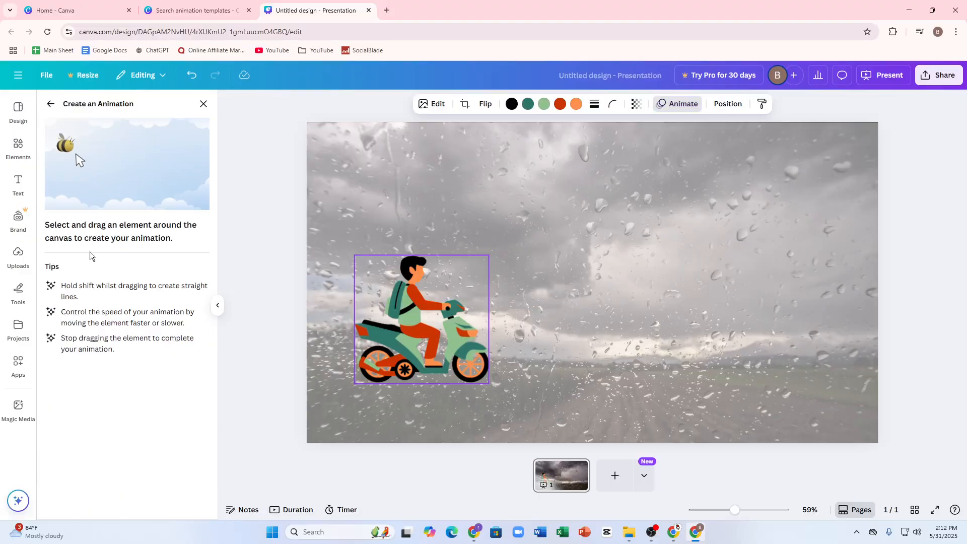
- Draw a motion path carrying the scooter rider along the ground to the photo's right side, and add the Rotate and Flicker effects
mouse_move(418, 317)
left_mouse_down()
mouse_move(363, 363)
mouse_move(738, 363)
mouse_move(816, 355)
left_mouse_up()
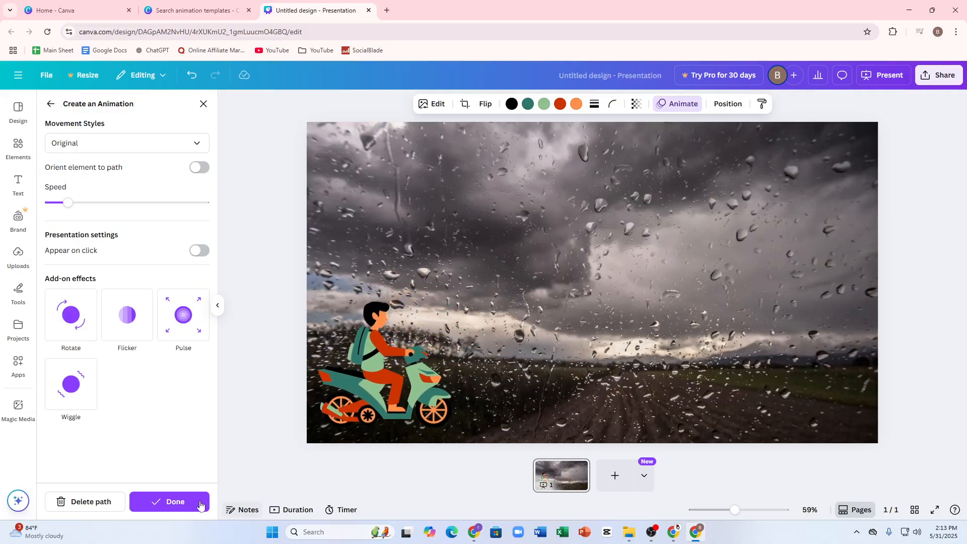
left_click(66, 334)
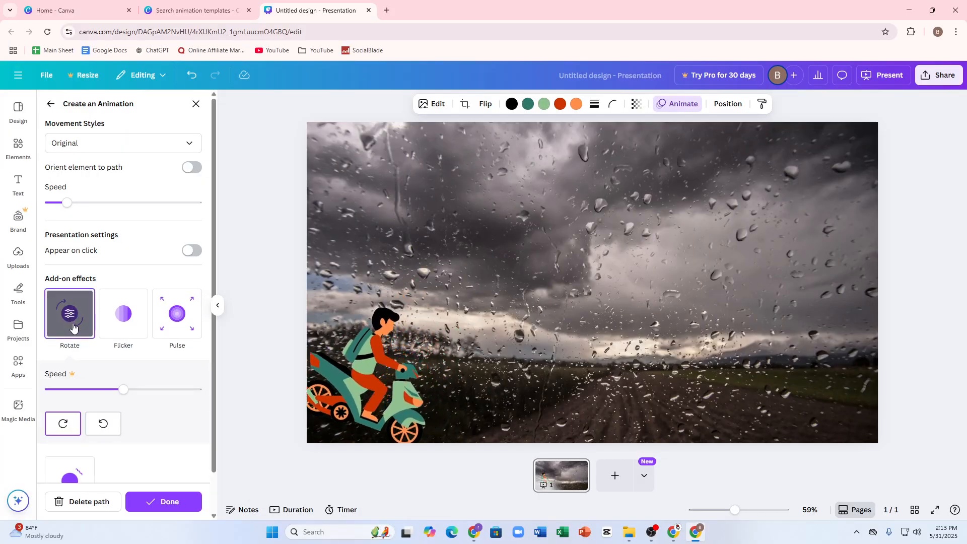
left_click(134, 325)
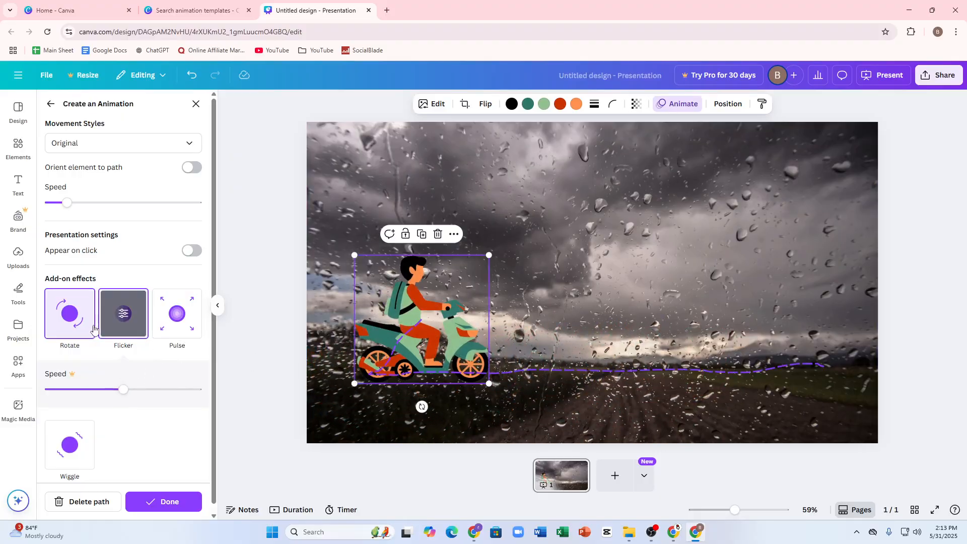
left_click(71, 316)
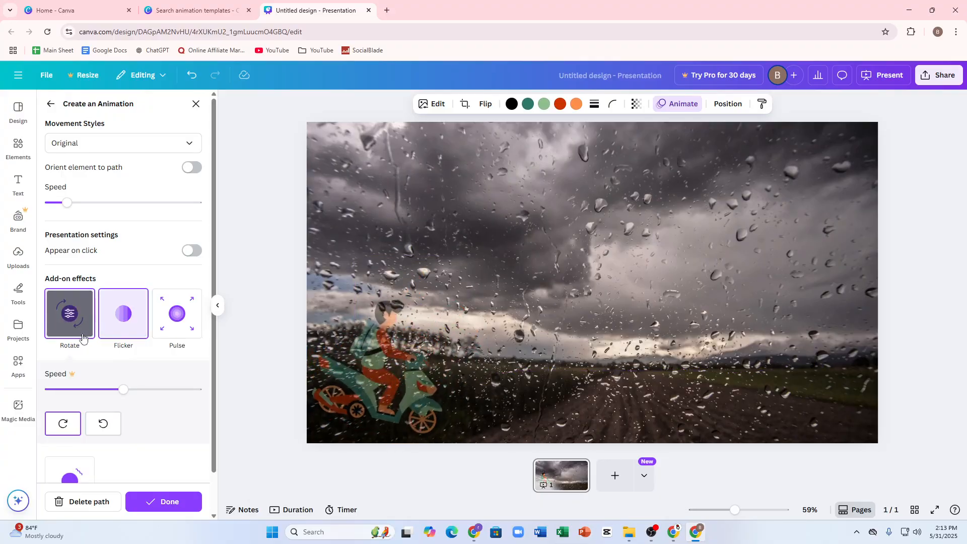
- Try to switch the Rotate effect to anticlockwise, dismiss the upgrade offer, and finish the scooter rider's animation
scroll(110, 433, "down", 1)
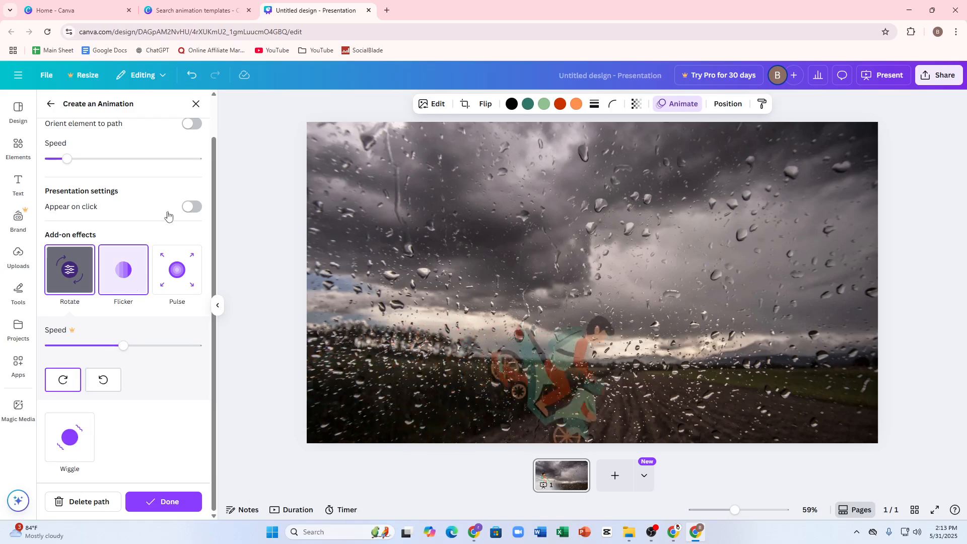
scroll(101, 220, "up", 1)
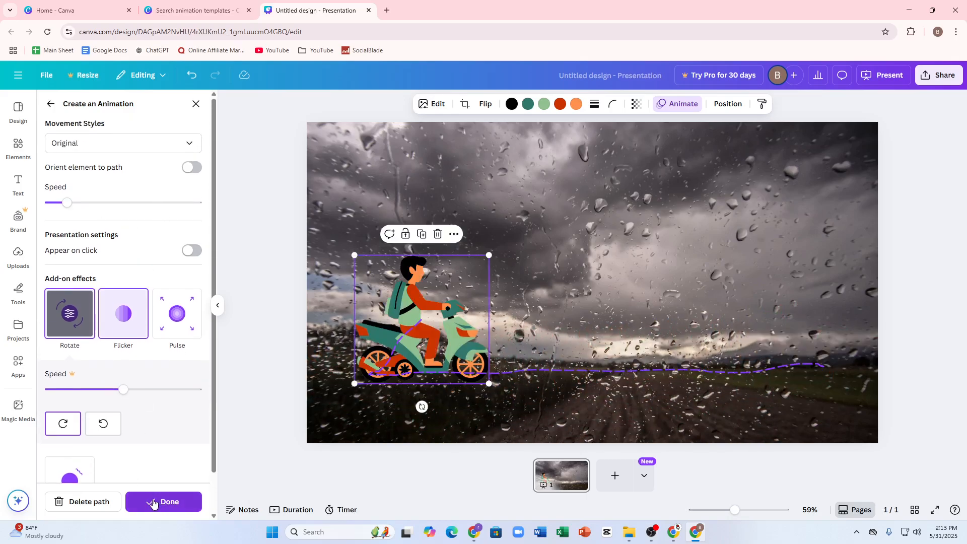
right_click(66, 330)
left_click(71, 317)
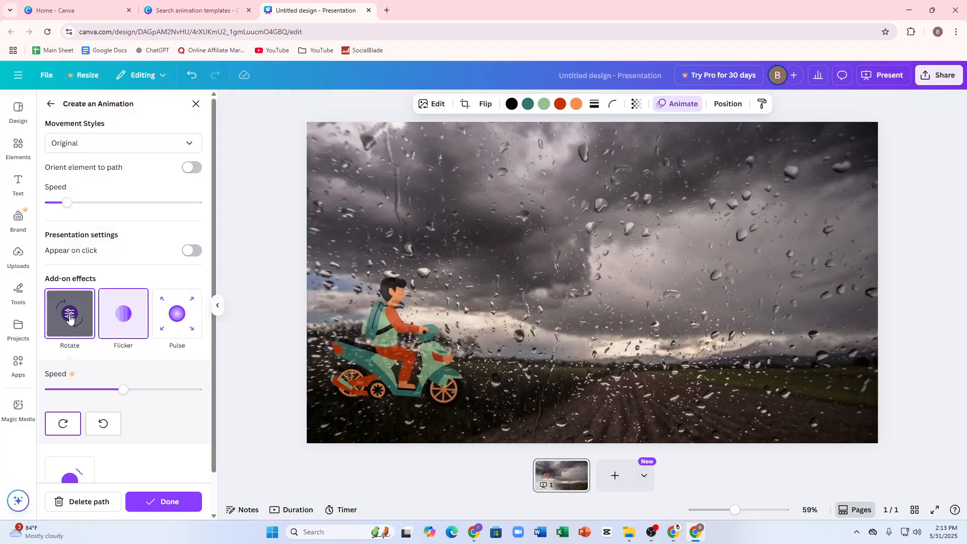
left_click(102, 425)
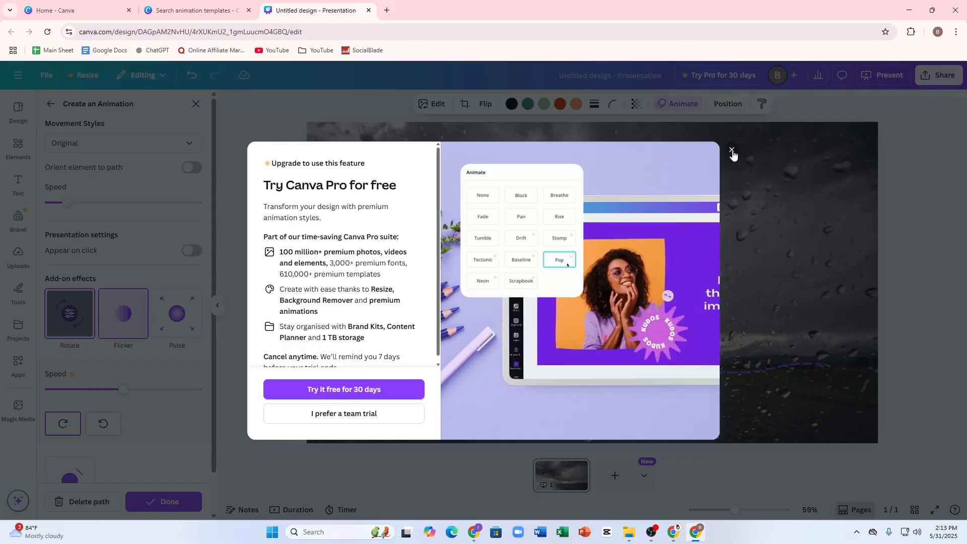
left_click(732, 150)
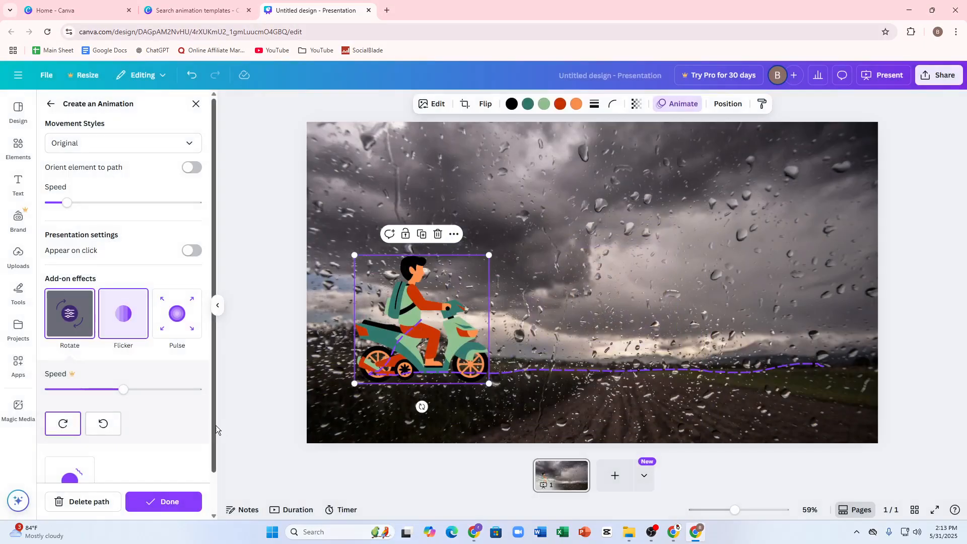
left_click(172, 500)
- Add a second page and place the green scooter rider with a backpack in its lower left corner
left_click(610, 476)
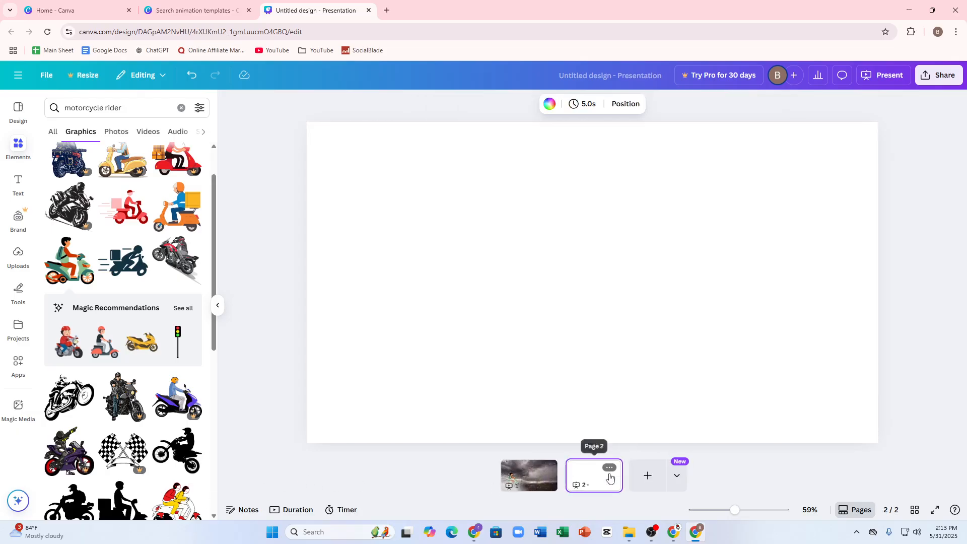
left_click(69, 261)
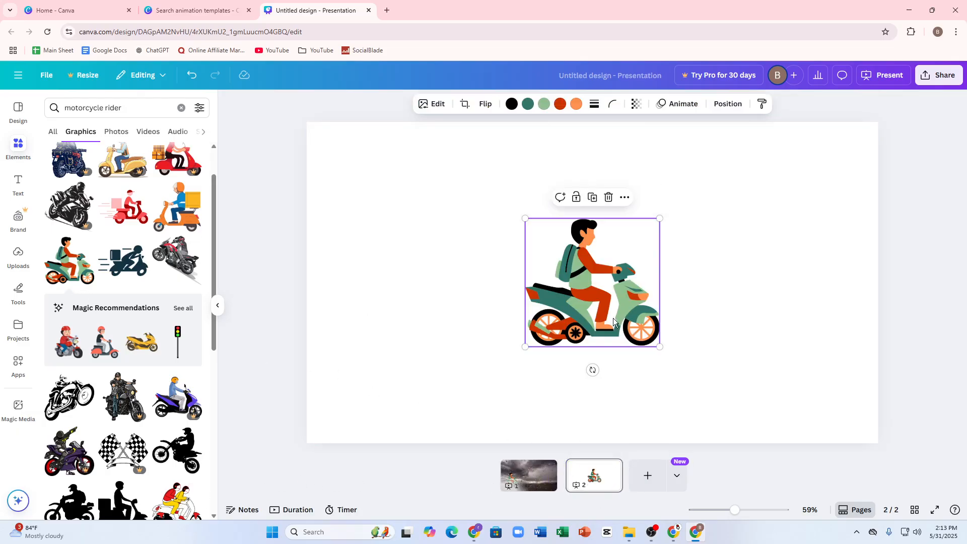
left_click_drag(614, 321, 388, 414)
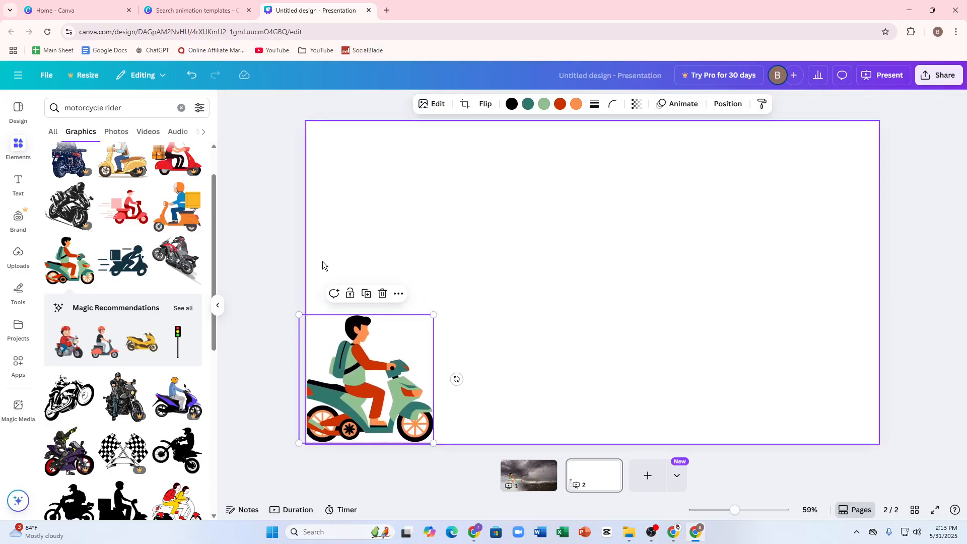
- Create a custom animation moving the second page's scooter rider along the page's lower edge to the right side
left_click(682, 107)
left_click(176, 260)
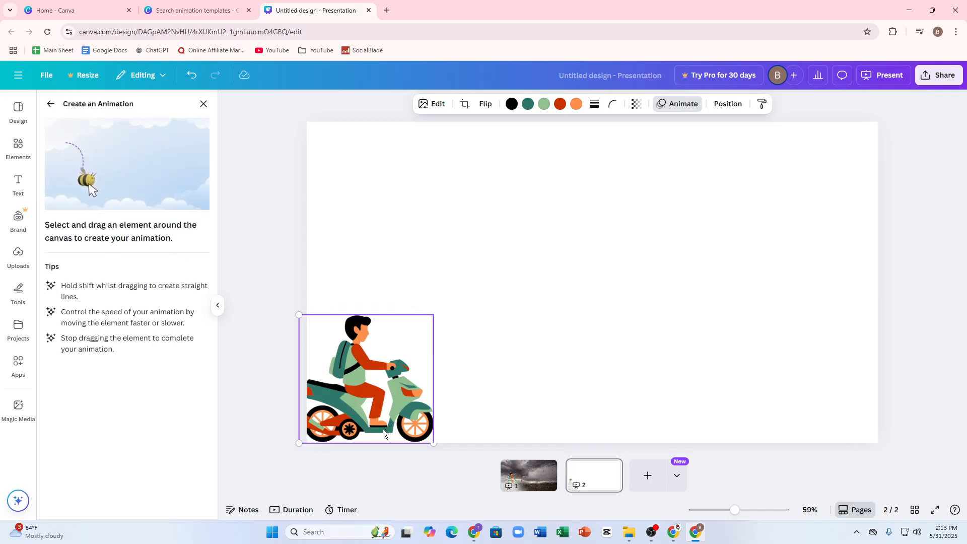
left_click_drag(391, 400, 876, 397)
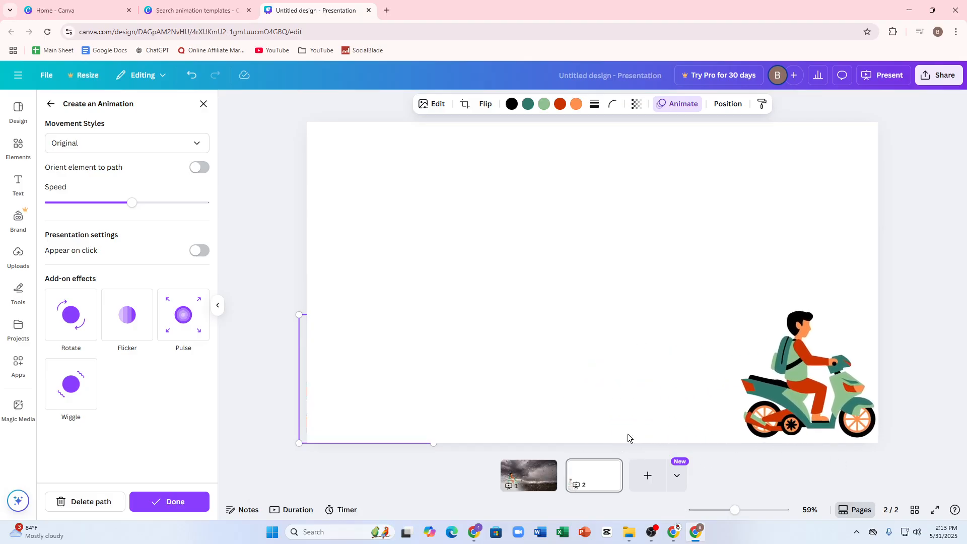
- Search the elements for "motorcycle background" and browse the results down to the videos
left_click(12, 160)
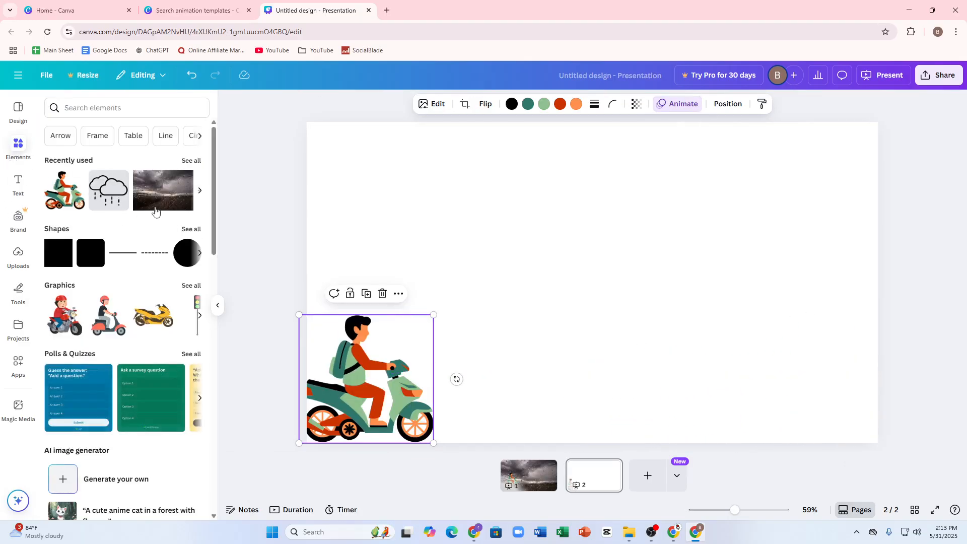
scroll(134, 337, "down", 3)
scroll(123, 287, "up", 3)
left_click(96, 107)
type("mtorcyc")
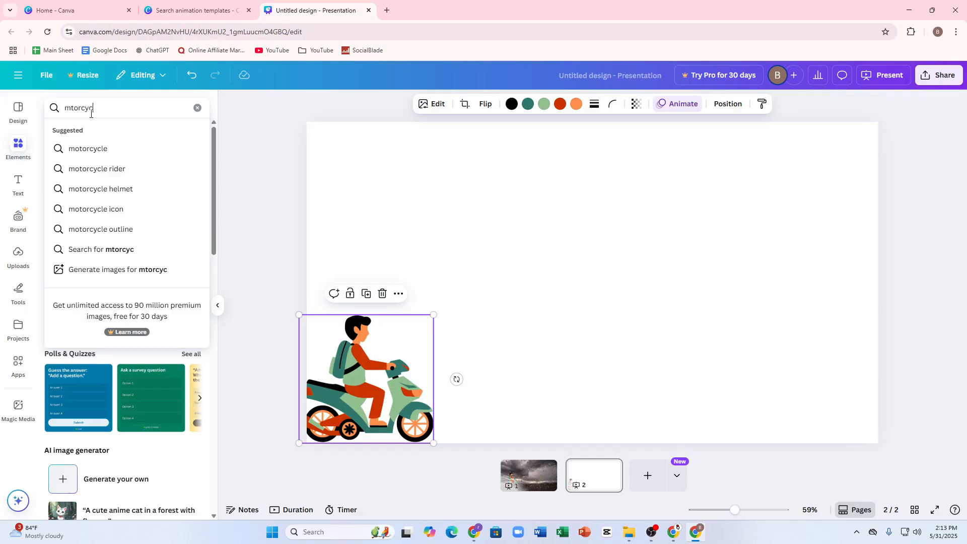
type("le background")
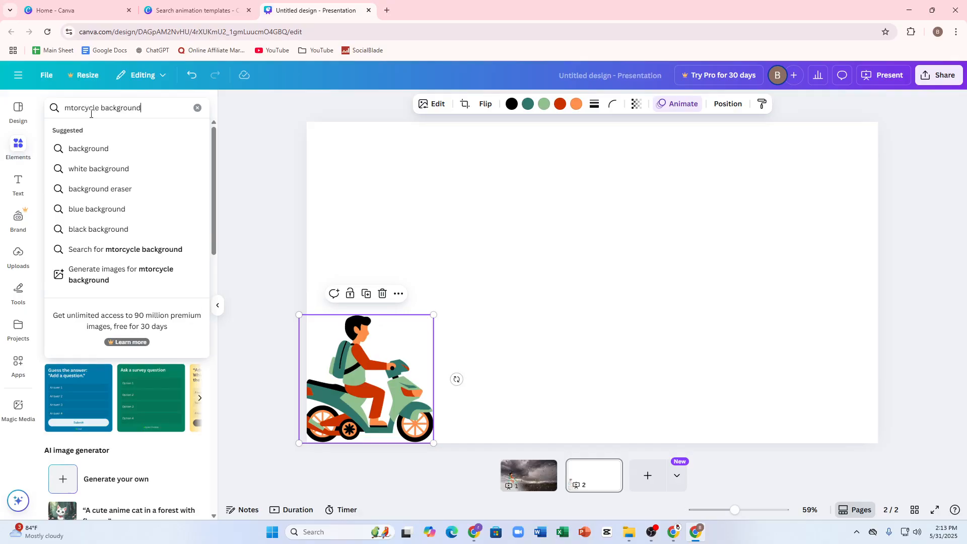
key("Return")
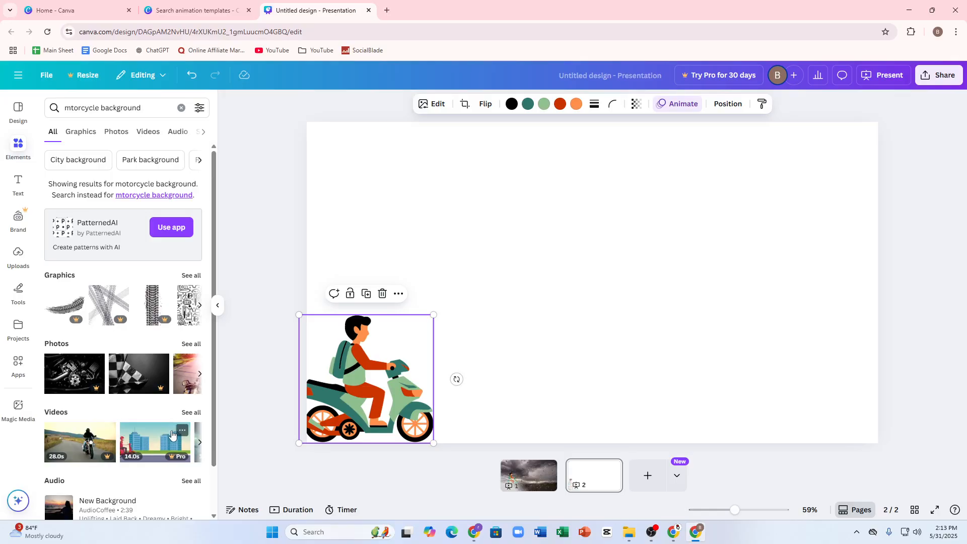
scroll(172, 434, "down", 1)
left_click(80, 132)
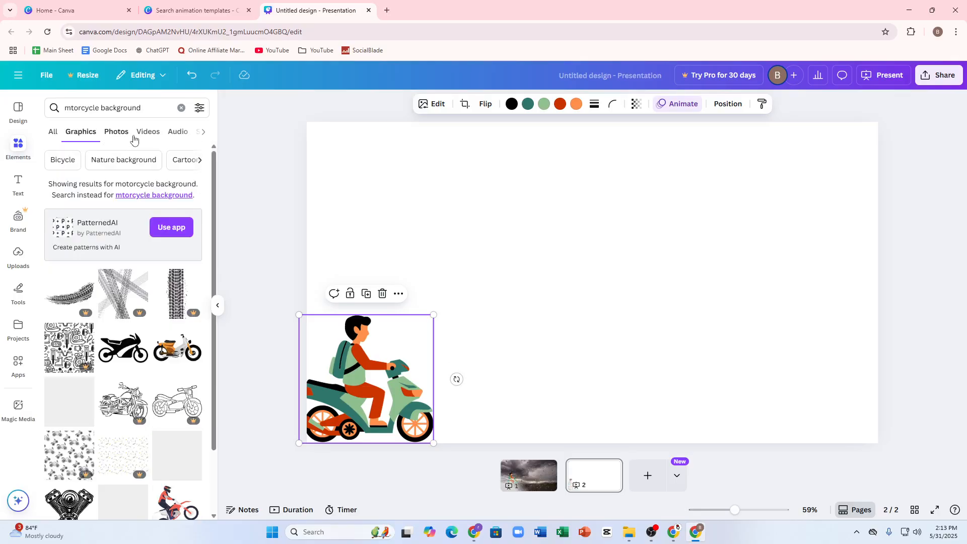
scroll(107, 384, "down", 3)
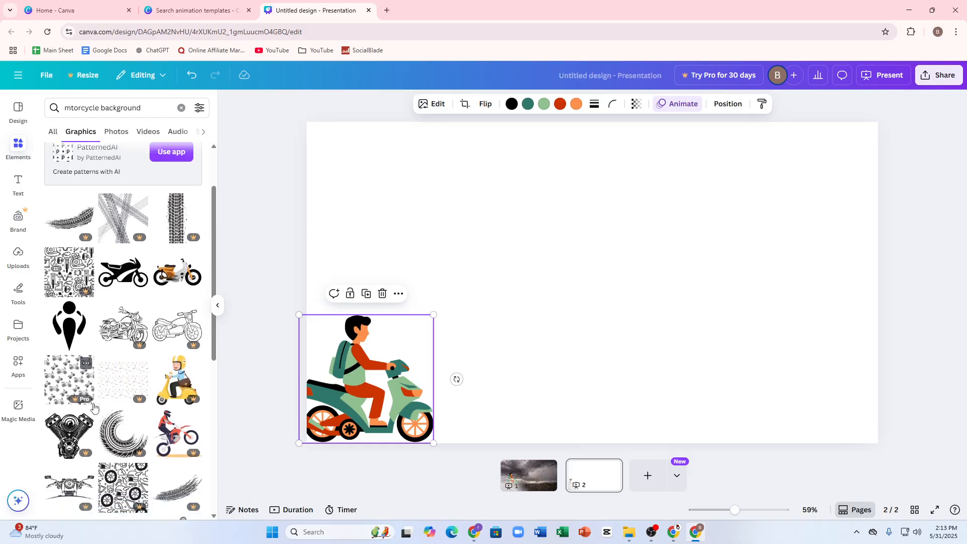
left_click(118, 133)
left_click(126, 132)
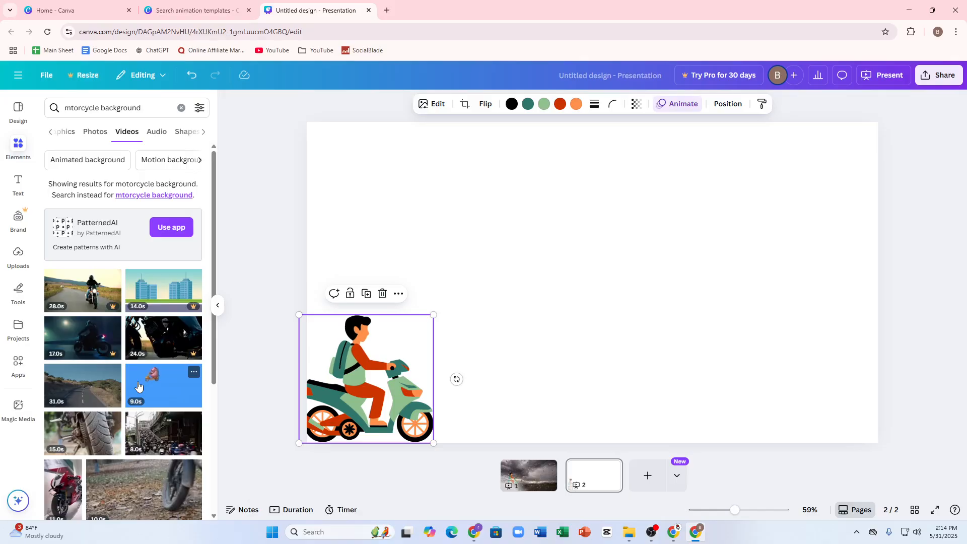
- Insert the 31-second mountain road video on page 2, enlarge it to nearly fill the page, and send it to back
left_click_drag(66, 384, 432, 240)
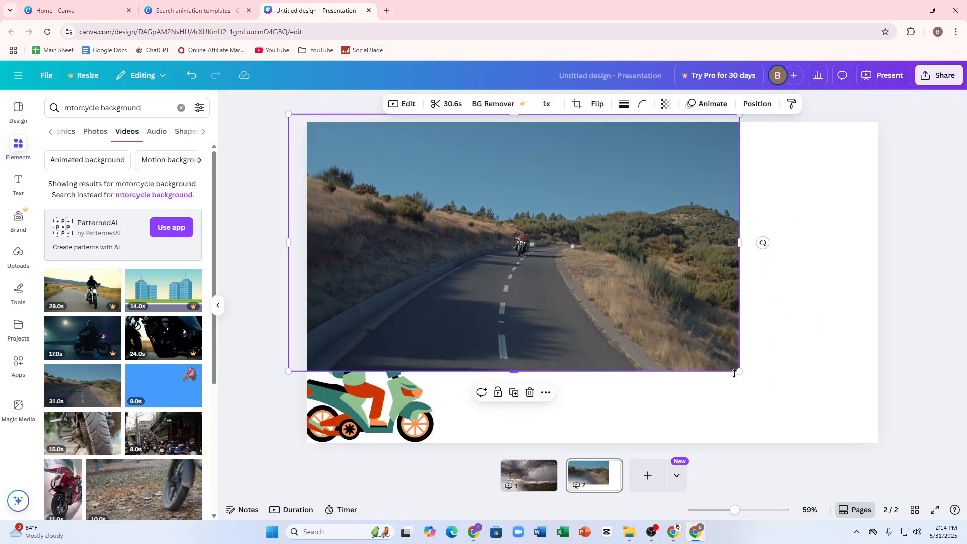
left_click_drag(738, 371, 879, 439)
right_click(865, 436)
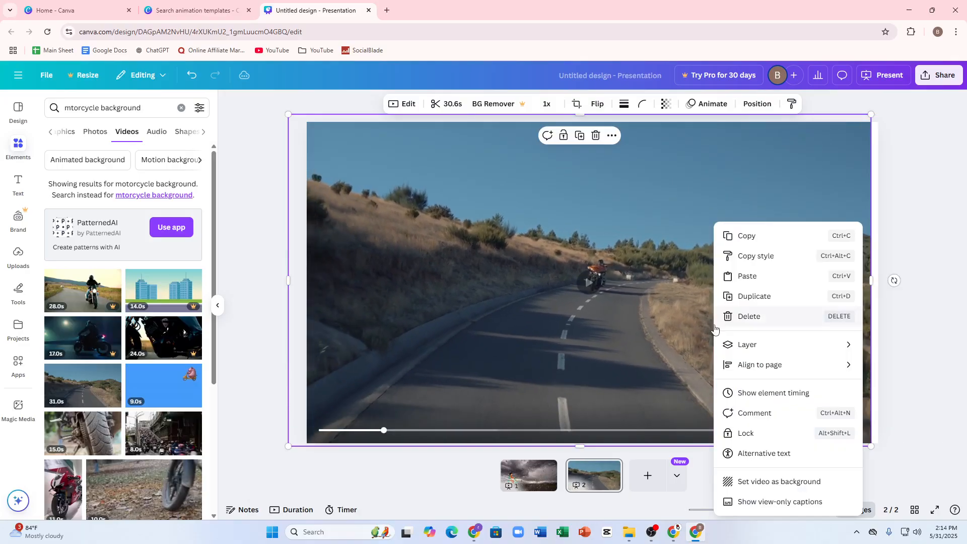
mouse_move(760, 351)
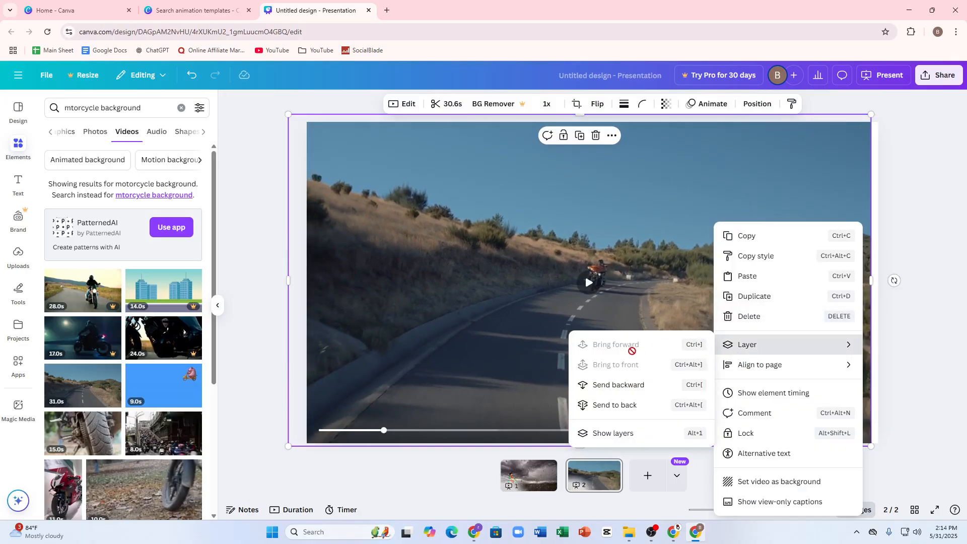
left_click(609, 406)
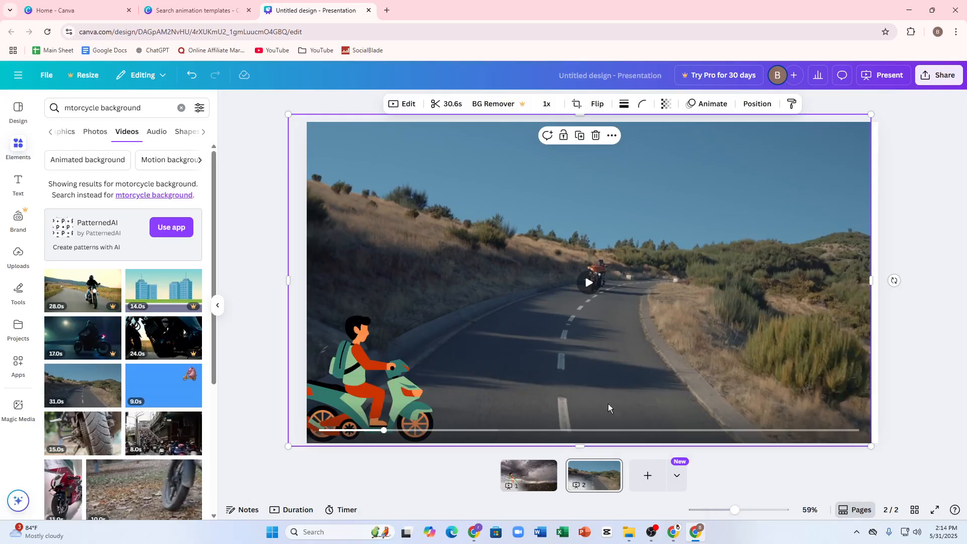
- Play the road video on page 2 to check it behind the scooter rider
left_click(250, 277)
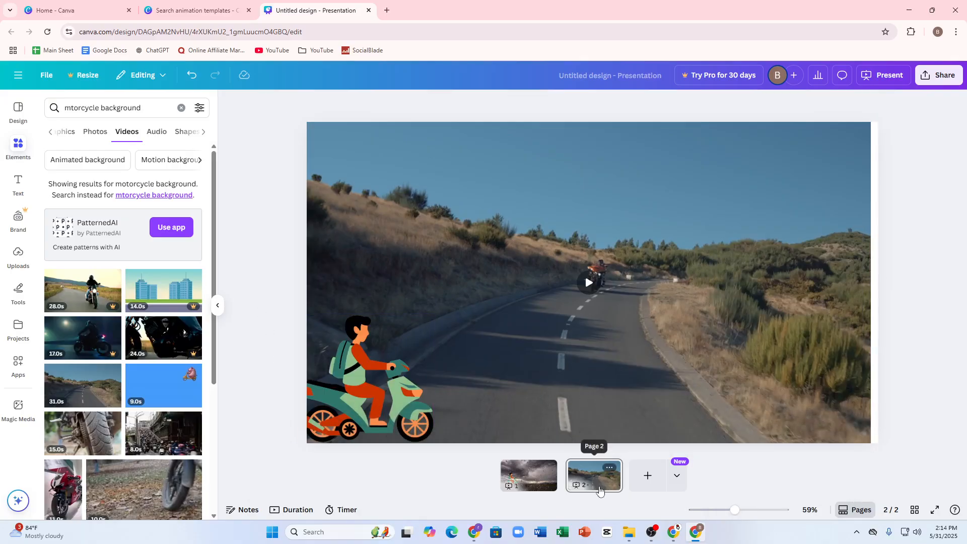
left_click(592, 477)
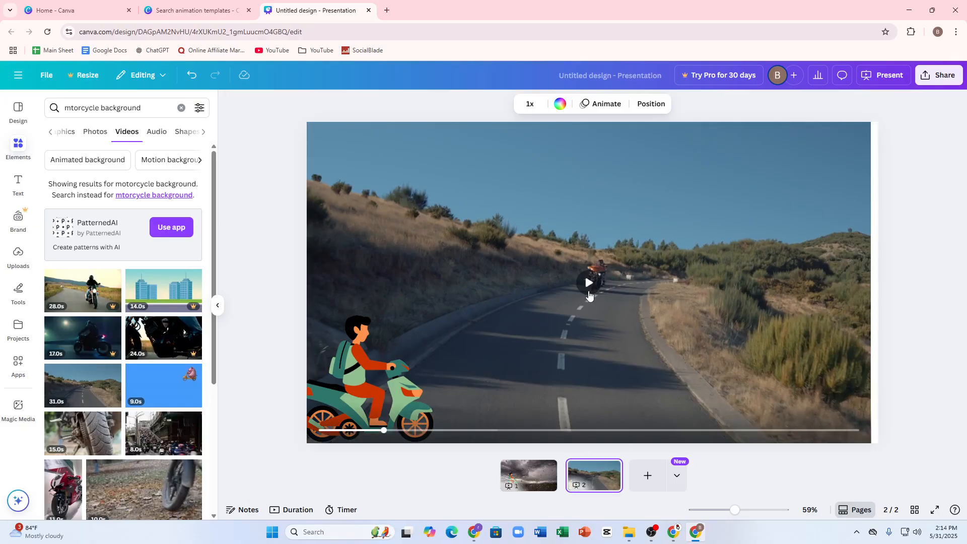
left_click(587, 279)
left_click(363, 375)
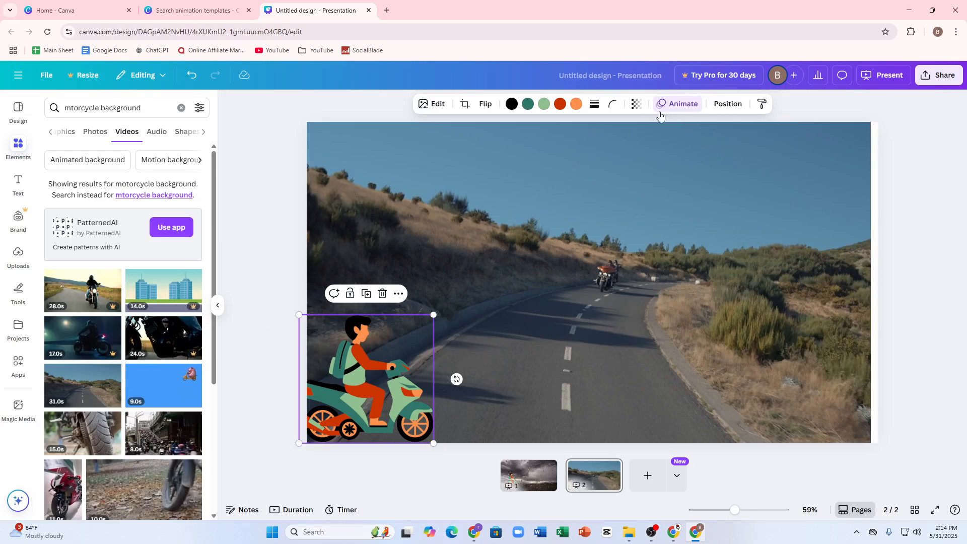
- Present the design from page 1 with Autoplay to watch both animated pages, and return to the editor
left_click(529, 482)
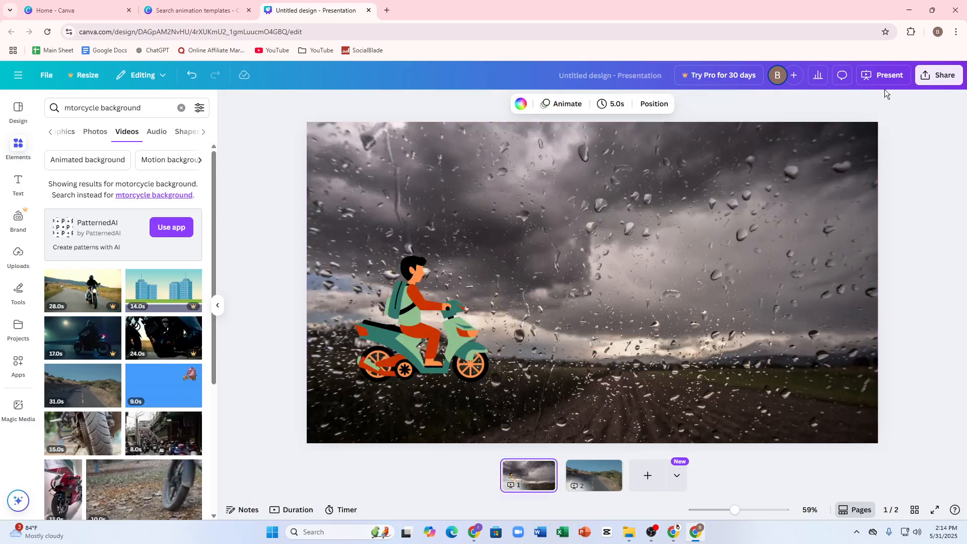
left_click(867, 80)
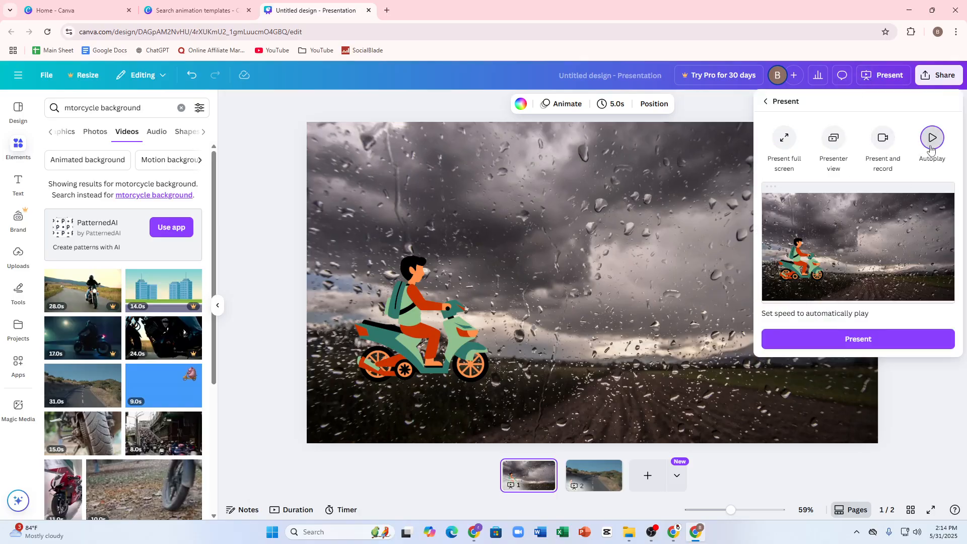
left_click(875, 338)
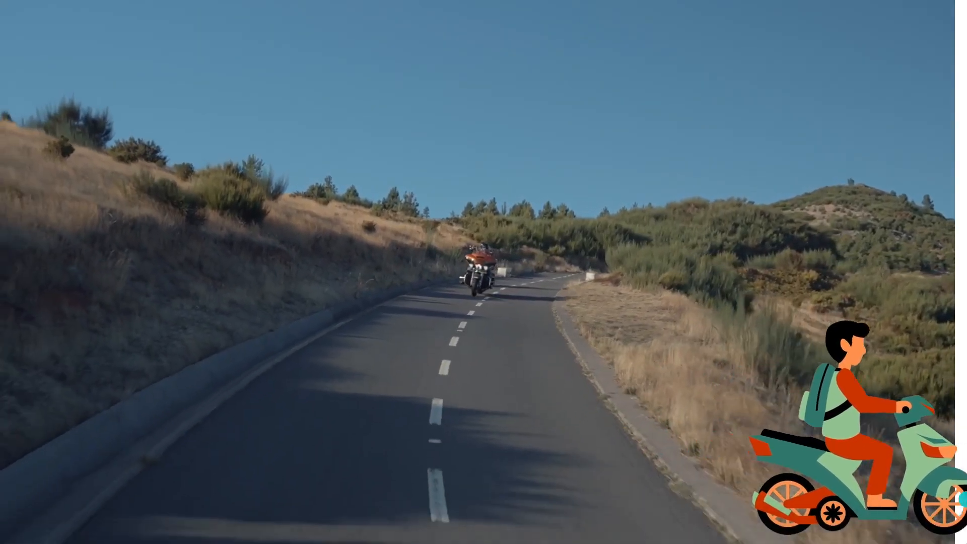
left_click(916, 530)
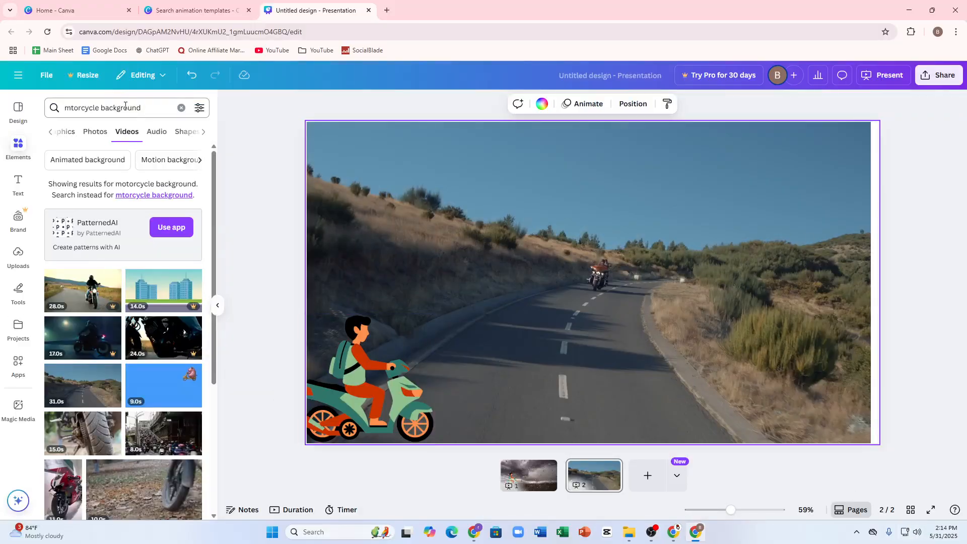
- Clear the element search and select the scooter rider on page 2, leaving crop mode without cropping
left_click_drag(152, 102, 83, 112)
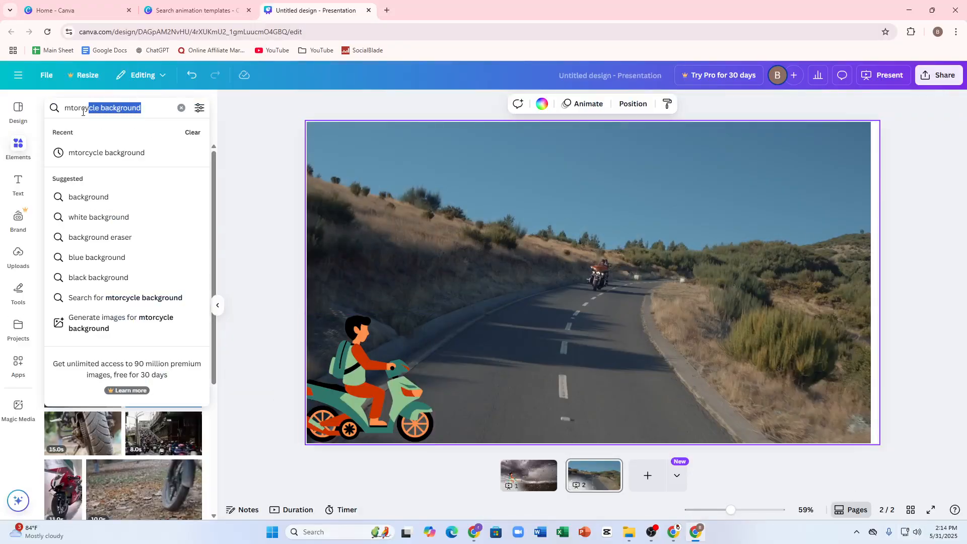
left_click(181, 108)
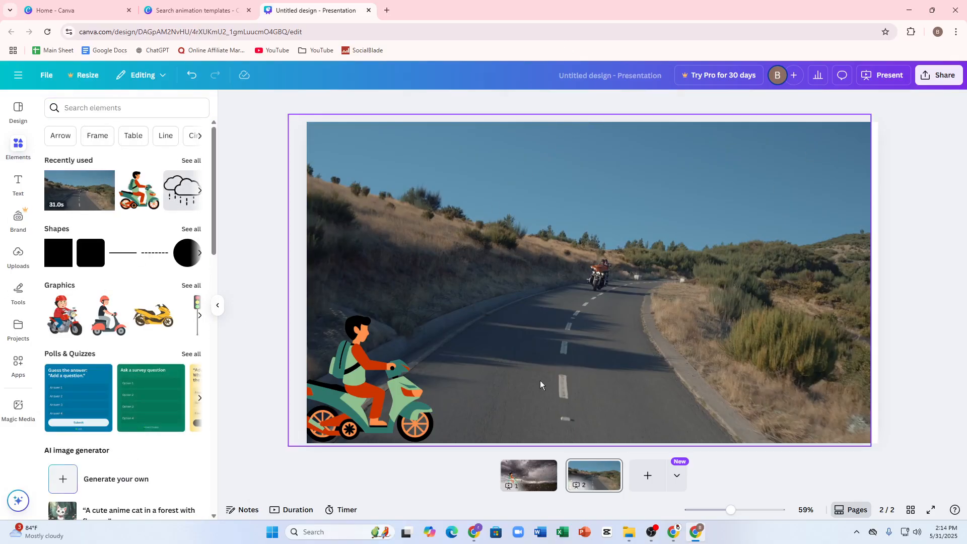
left_click(582, 315)
left_click(327, 397)
double_click(328, 398)
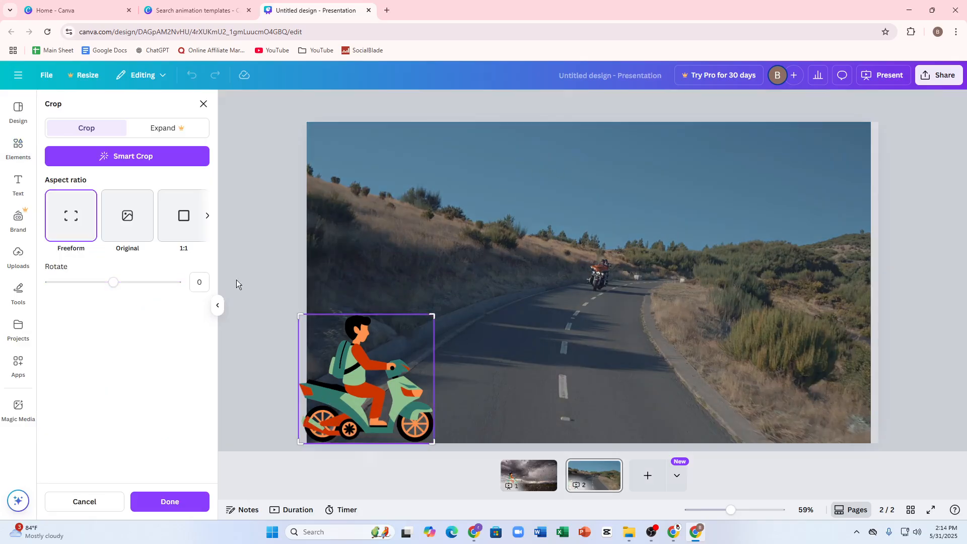
left_click(248, 296)
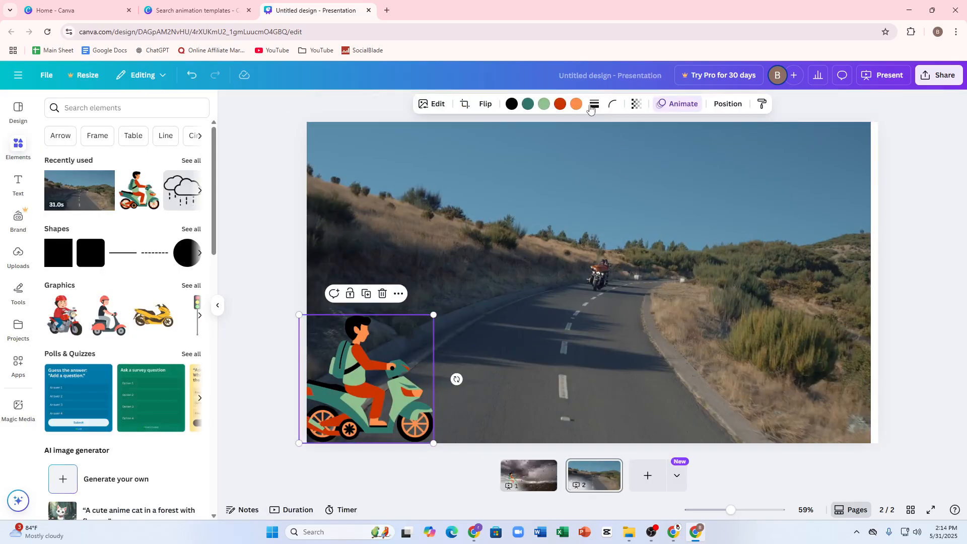
- Recolour the scooter rider's black parts white and open the Brand Kit colour palette for adding brand colours
left_click(512, 105)
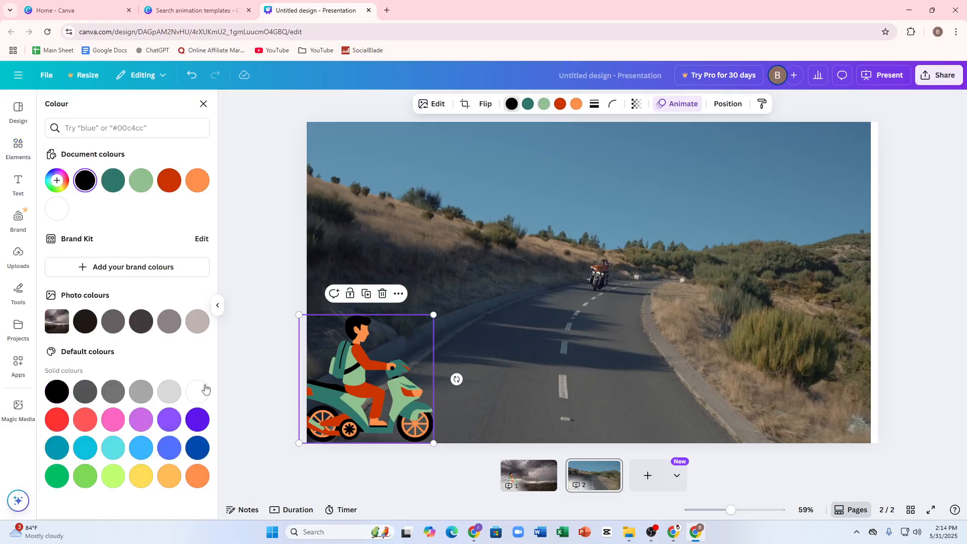
left_click(205, 390)
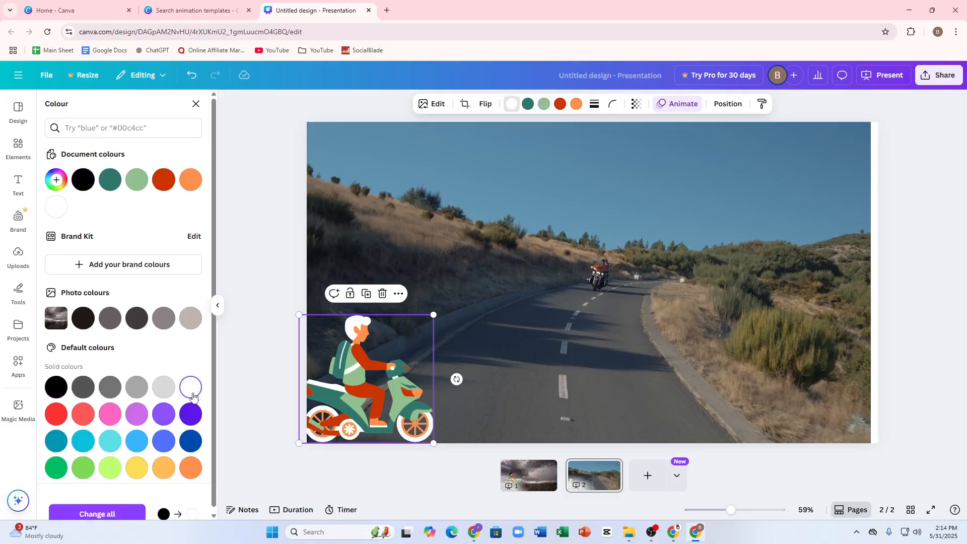
left_click(113, 272)
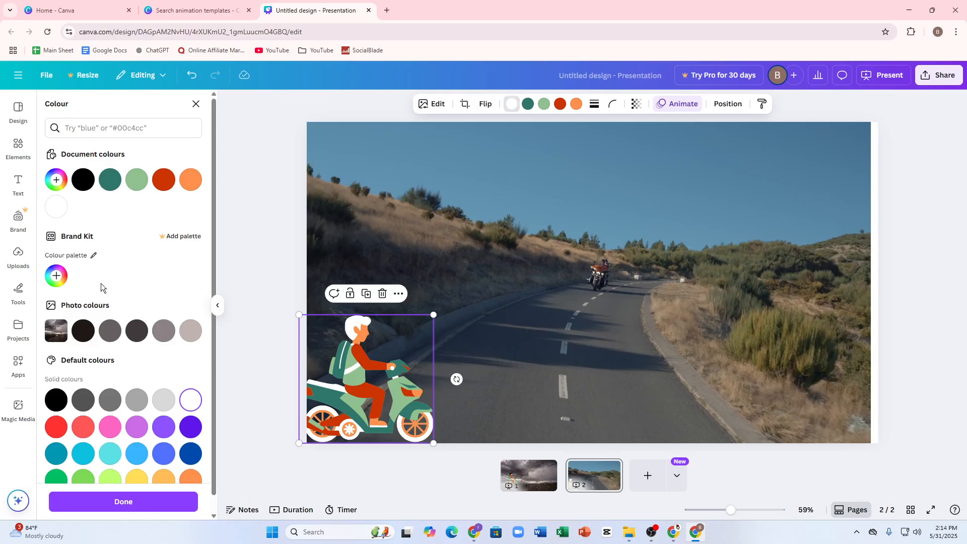
- Recolour the scooter rider's white parts light blue, and change them to orange from the default solid colours
left_click(132, 458)
scroll(167, 459, "down", 1)
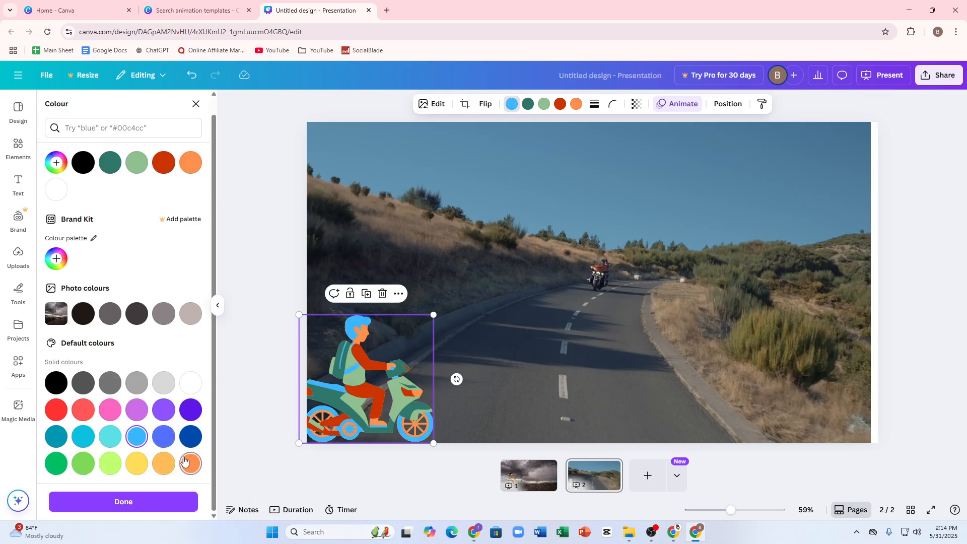
left_click(184, 461)
- Replace the old element search with a search for "motorcycle images"
left_click(12, 160)
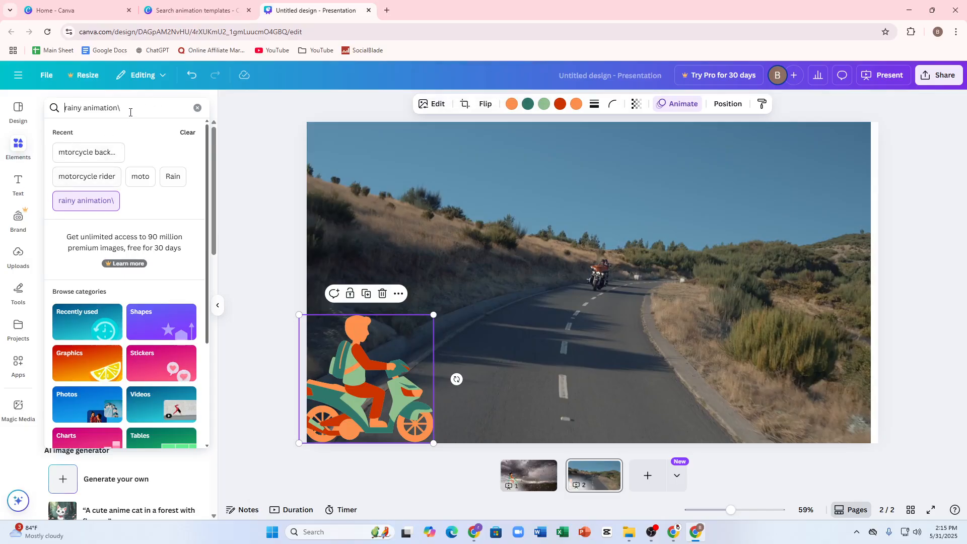
left_click_drag(130, 112, 11, 107)
left_click(20, 219)
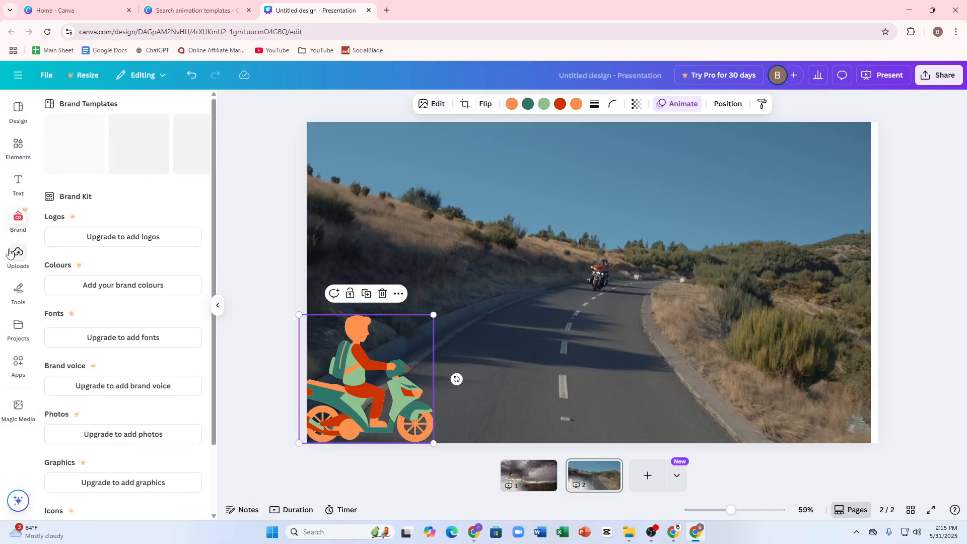
left_click(118, 110)
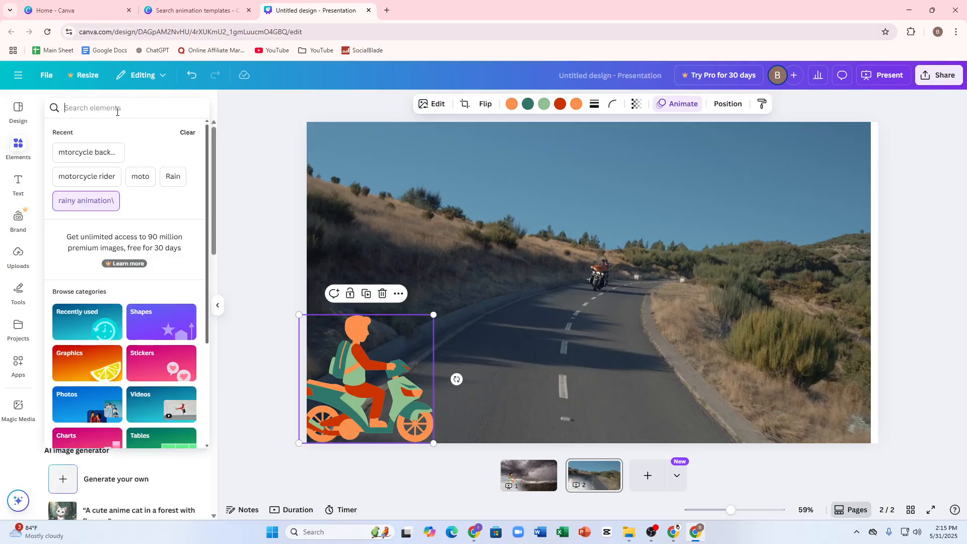
type("mo")
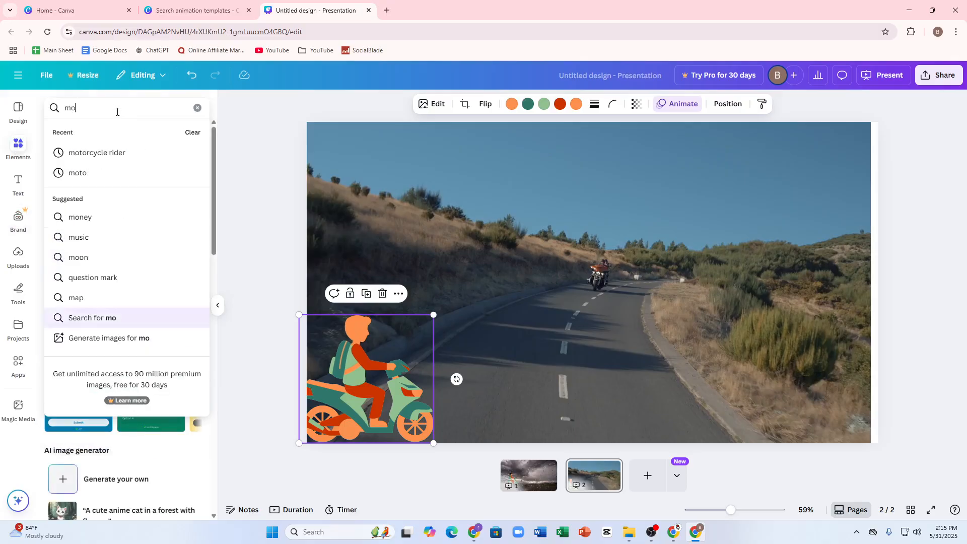
type("torcycle ")
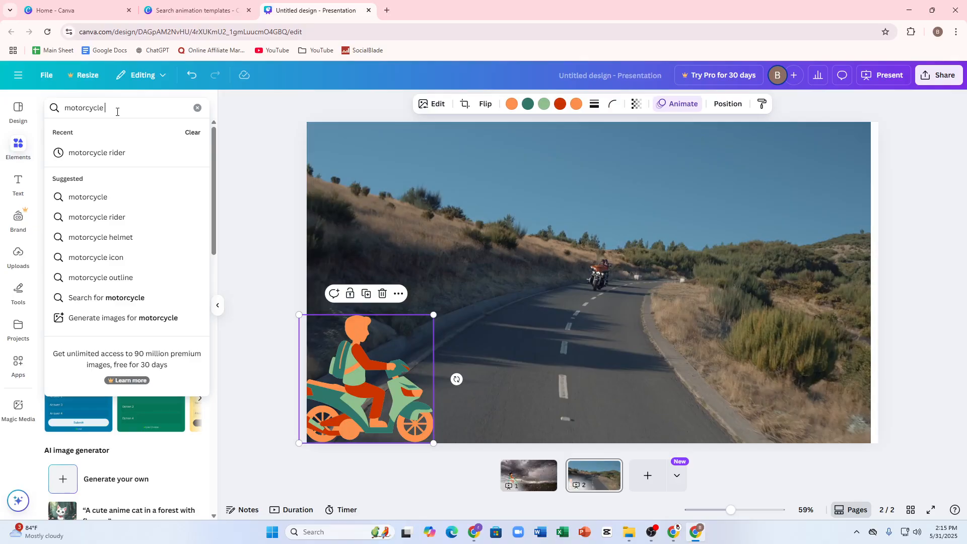
type("images")
key("Return")
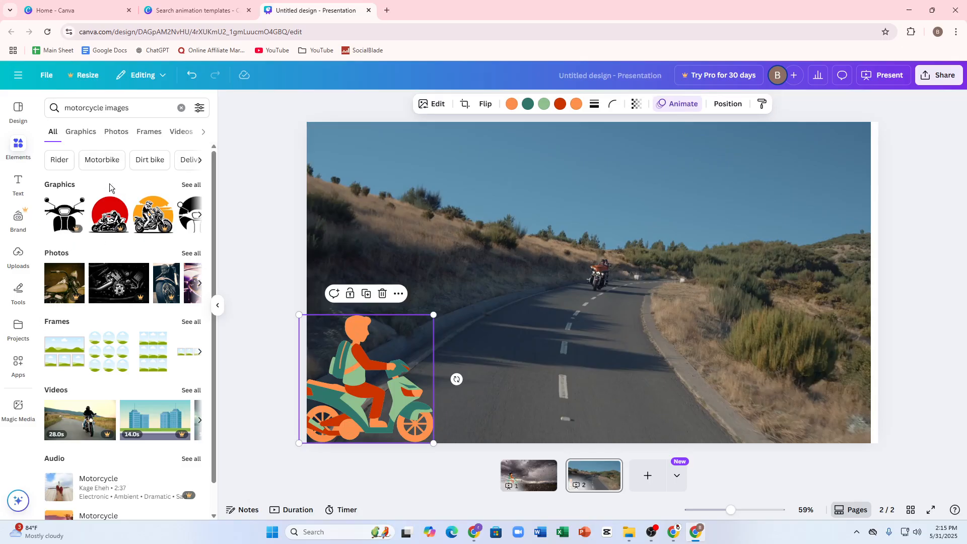
- Insert the red motorcycle photo from the photo results on page 2 and place it in the page's lower-left corner
left_click(117, 132)
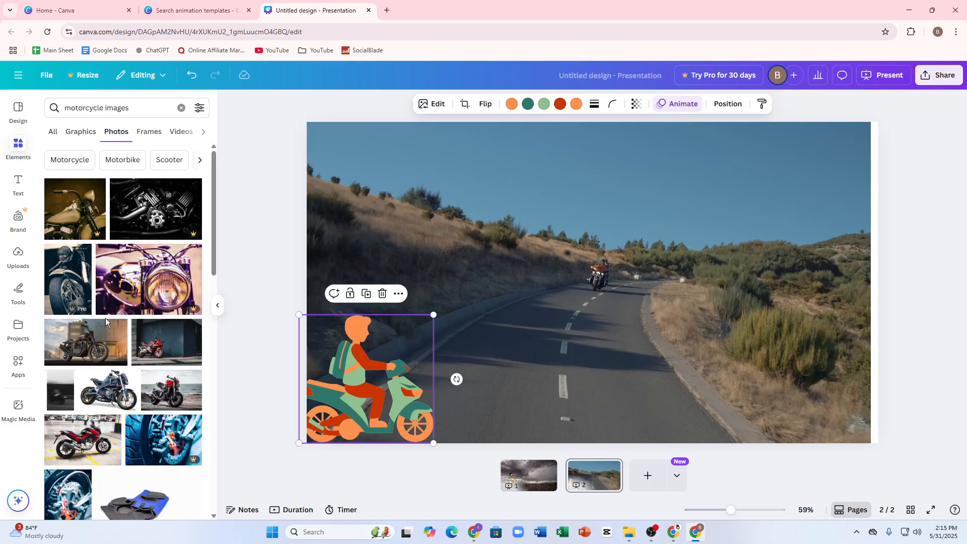
scroll(116, 347, "down", 2)
left_click(111, 373)
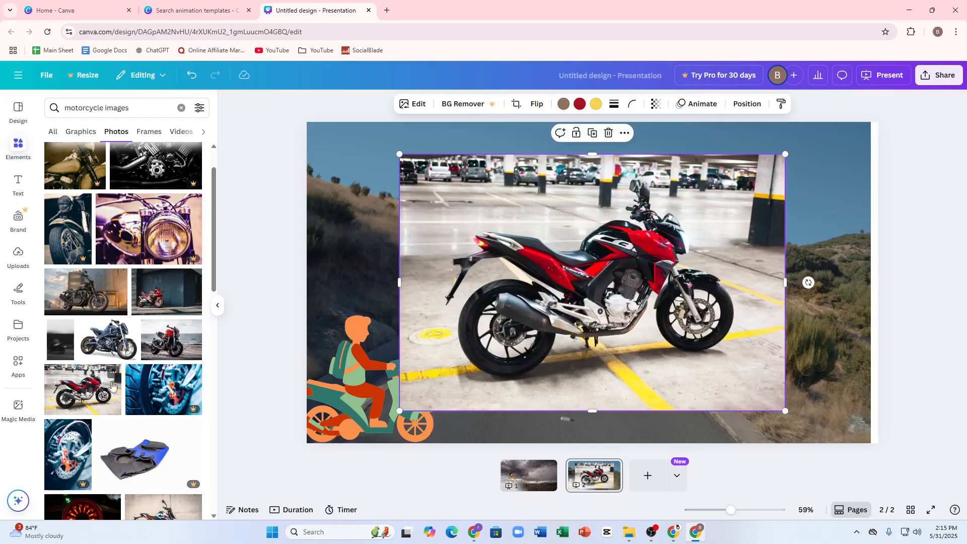
left_click_drag(564, 331, 472, 363)
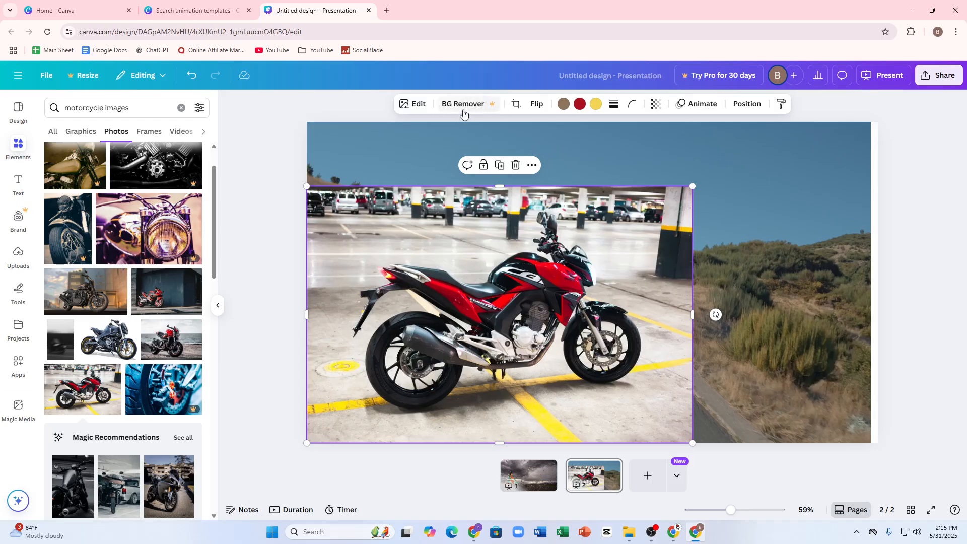
- Create a custom motion path carrying the red motorcycle photo rightward across the page, and delete the photo
left_click(699, 104)
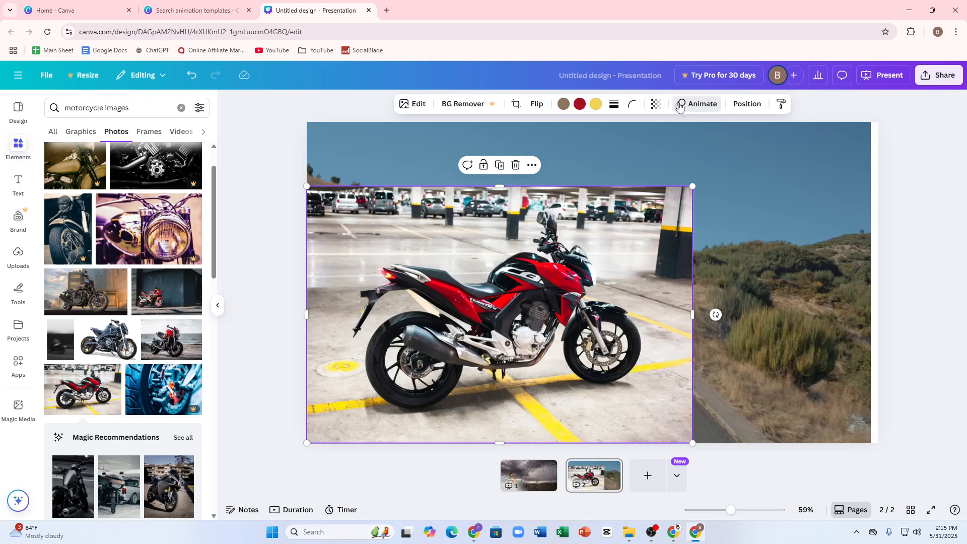
left_click(134, 212)
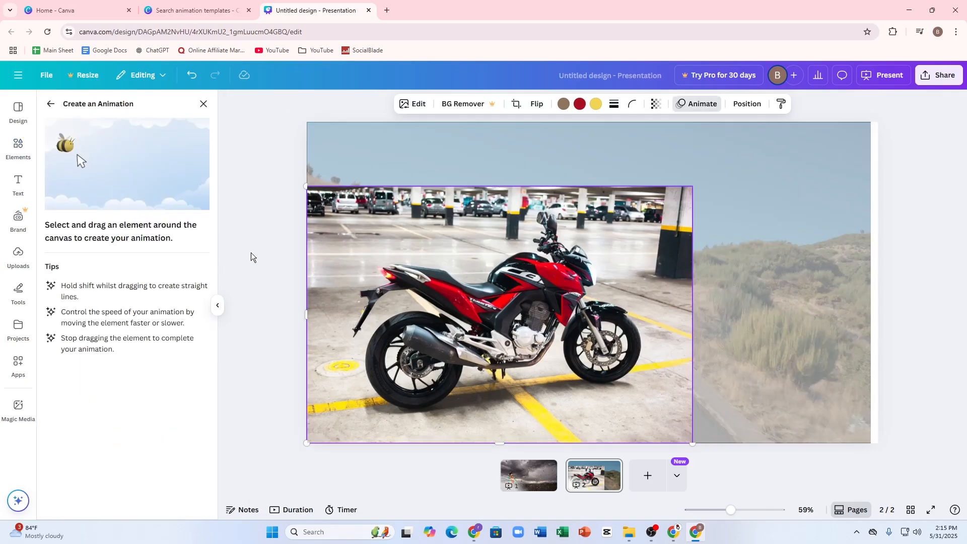
mouse_move(483, 342)
left_mouse_down()
mouse_move(824, 364)
mouse_move(826, 353)
left_mouse_up()
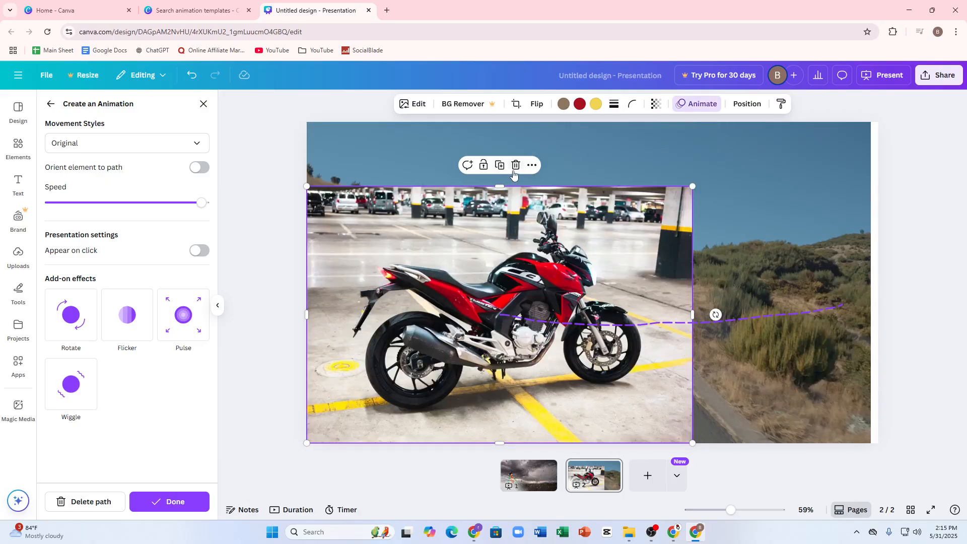
left_click(516, 167)
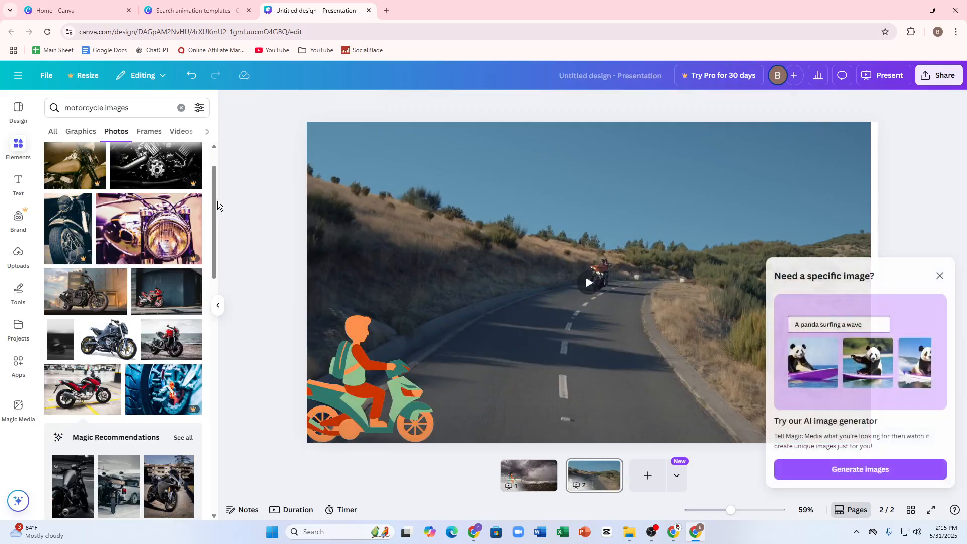
- Search the photos for "single motorcycle images without background"
left_click(64, 109)
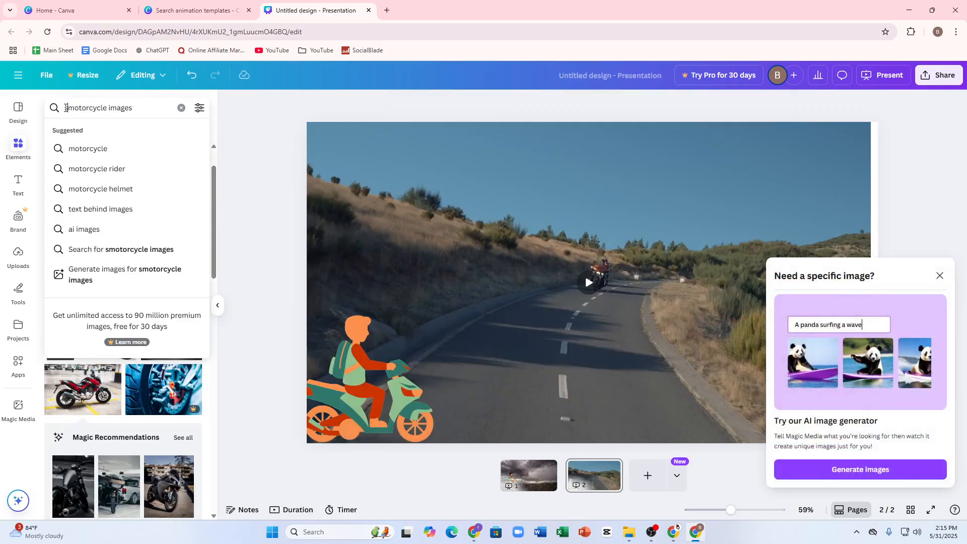
type("singlee")
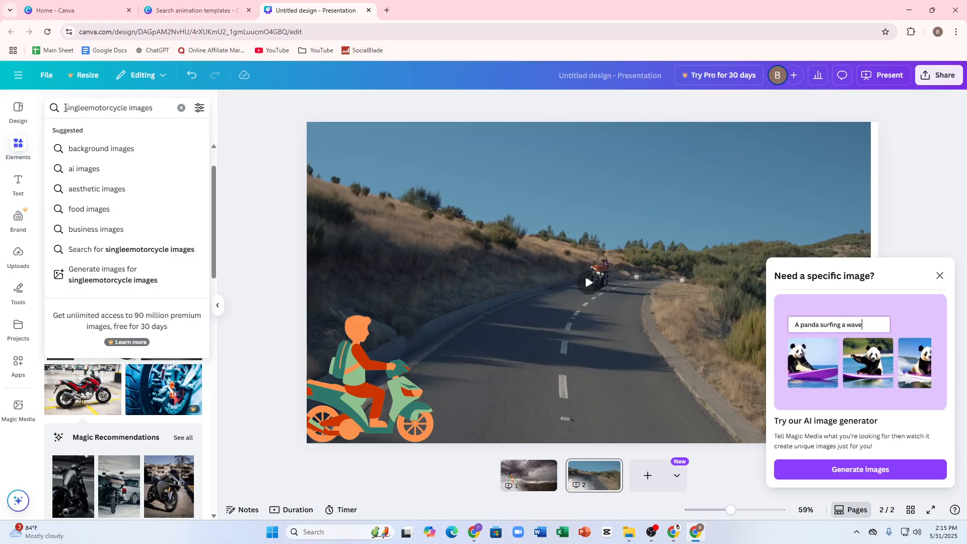
key("BackSpace")
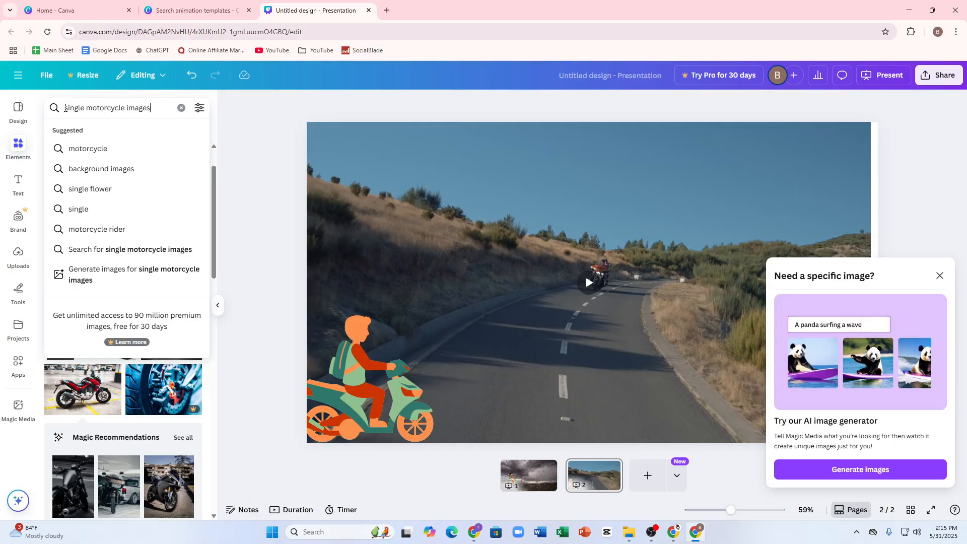
type("without")
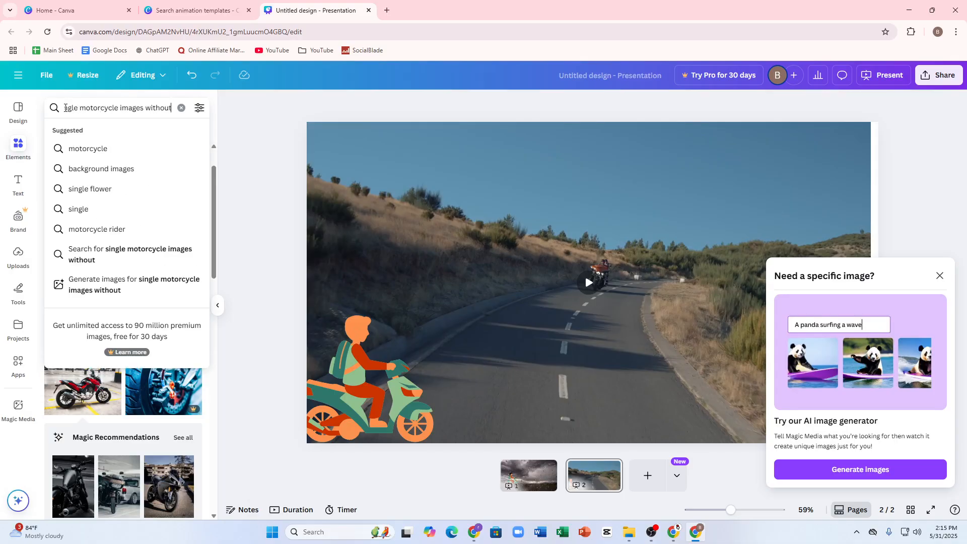
type(" bac")
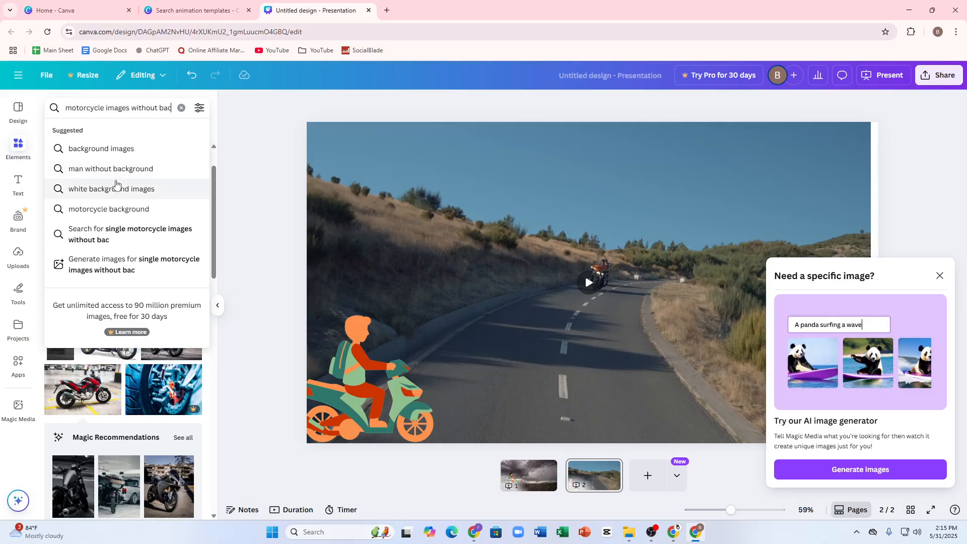
type("kground")
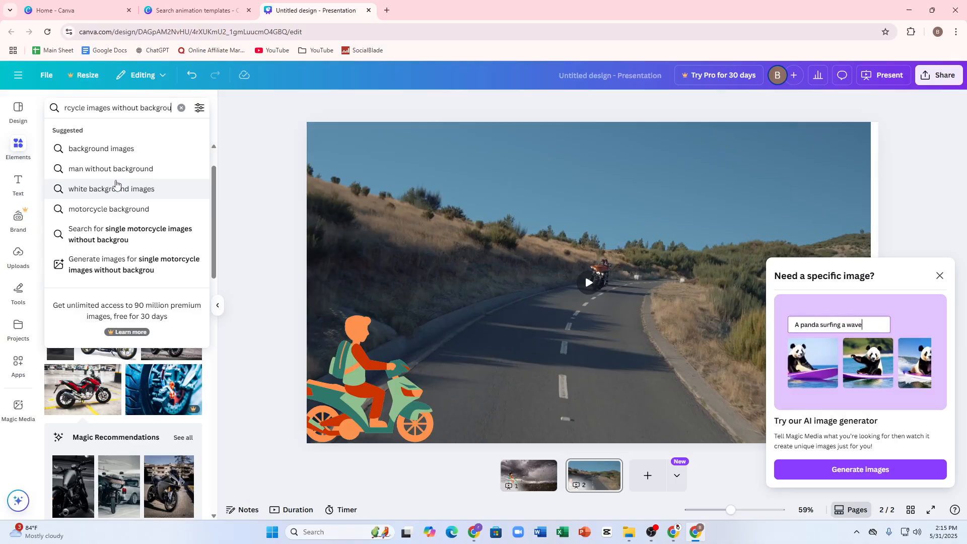
key("Return")
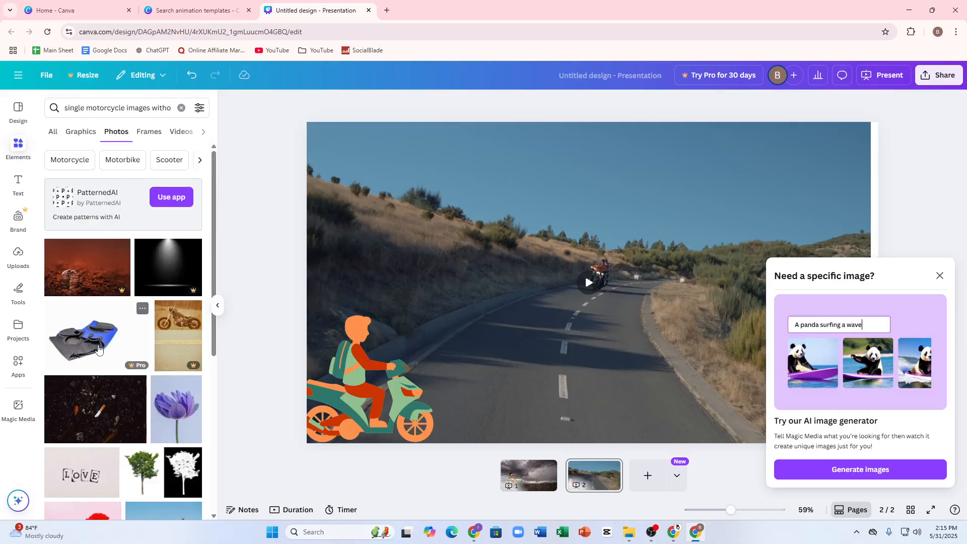
- Insert the dark cigarette-butt photo on page 2, dismiss the AI image generator suggestion, and place the photo in the page's upper-left corner
scroll(103, 357, "down", 1)
left_click(103, 357)
left_click_drag(436, 344, 364, 387)
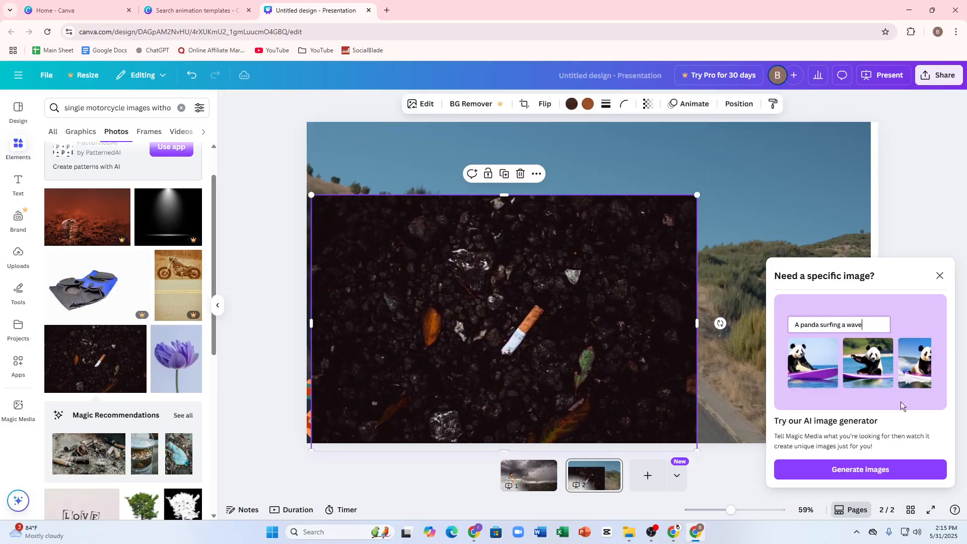
left_click(940, 276)
left_click_drag(335, 202, 328, 129)
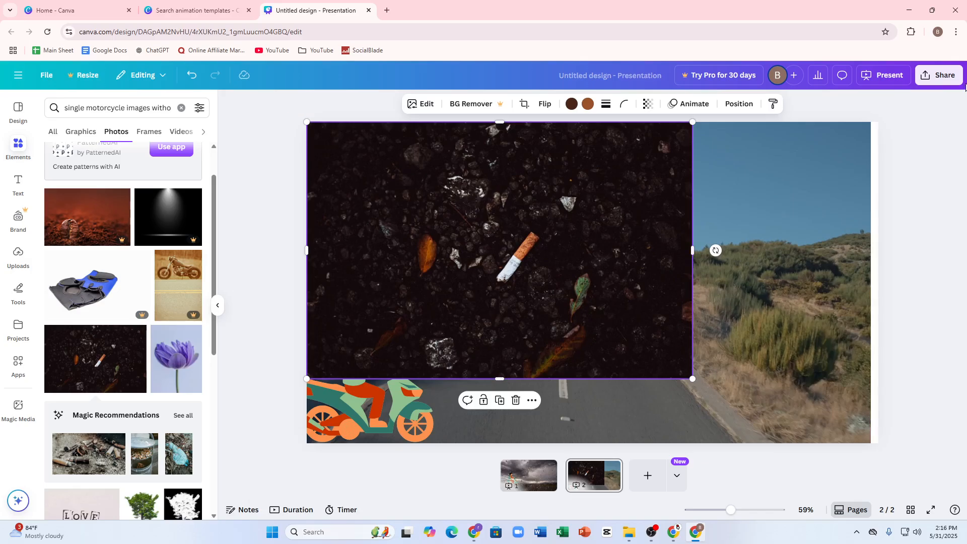
- View the download file types available for the design, and close the options without downloading
left_click(939, 75)
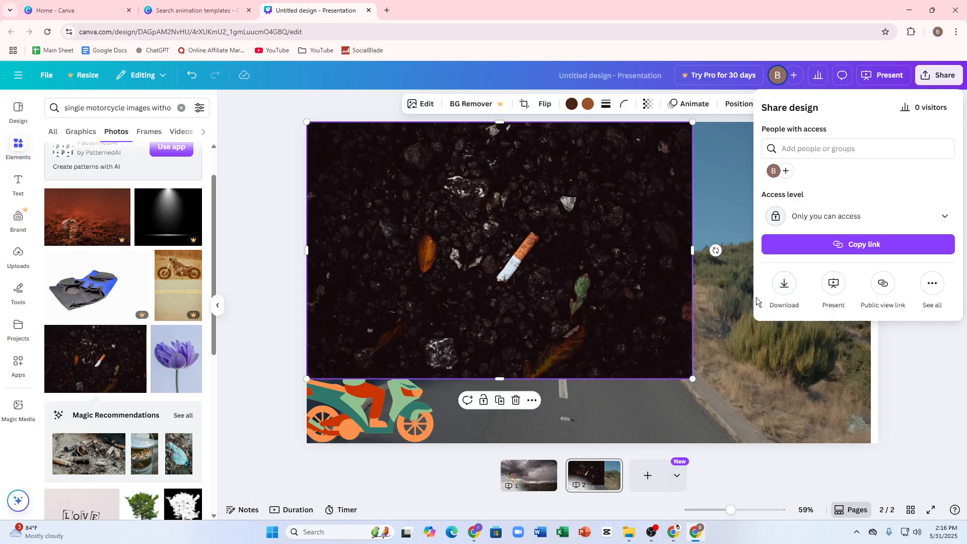
left_click(784, 283)
left_click(792, 146)
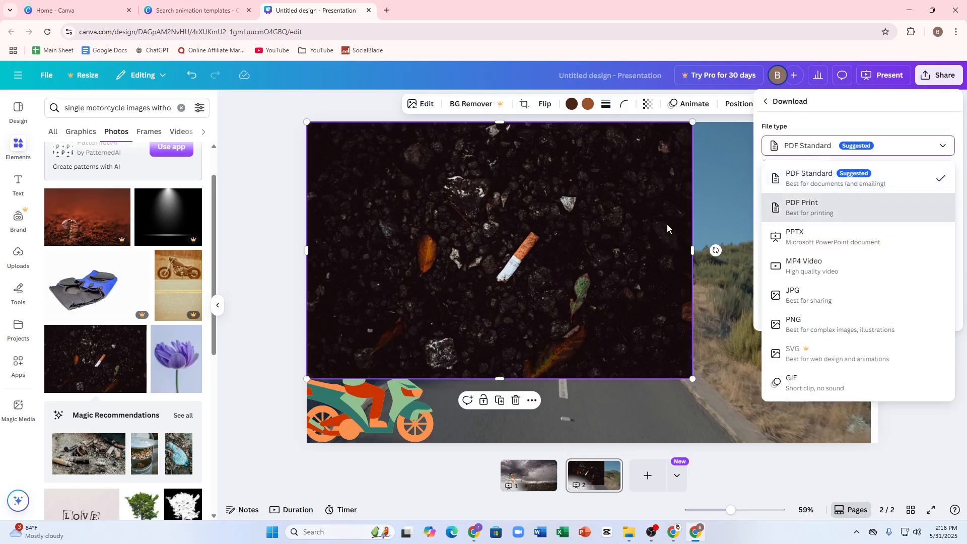
left_click(259, 286)
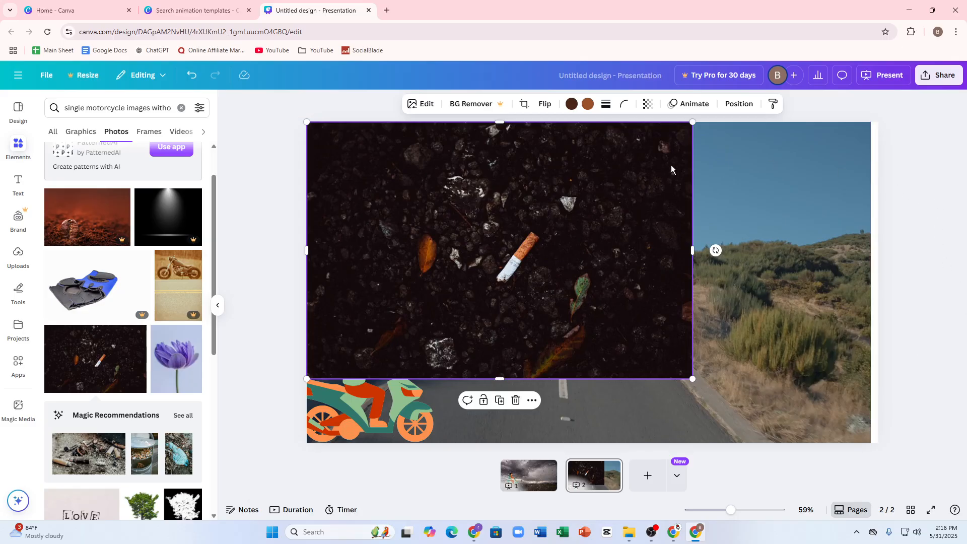
- Move the dark photo down and right over the road on page 2, and dismiss its context options without choosing any
left_click_drag(604, 156, 663, 227)
right_click(663, 226)
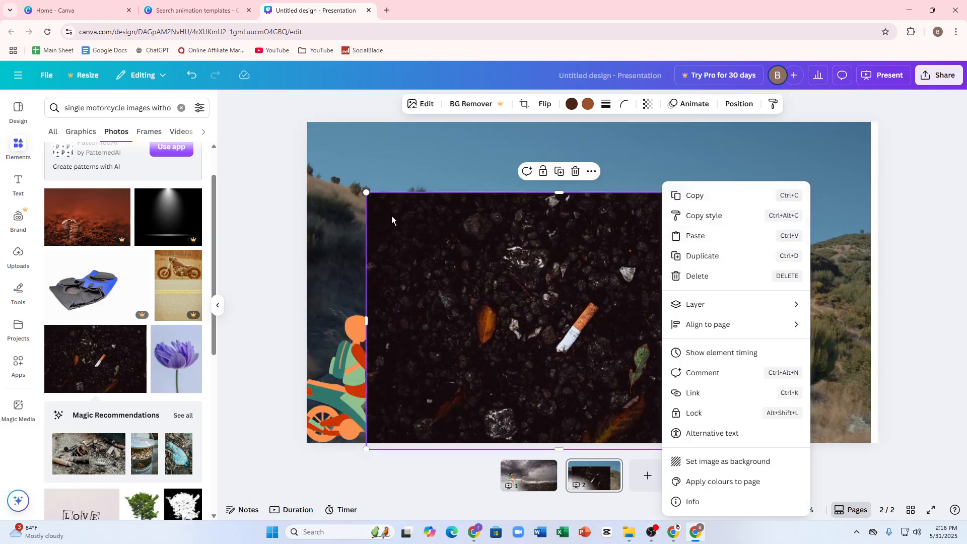
left_click(274, 138)
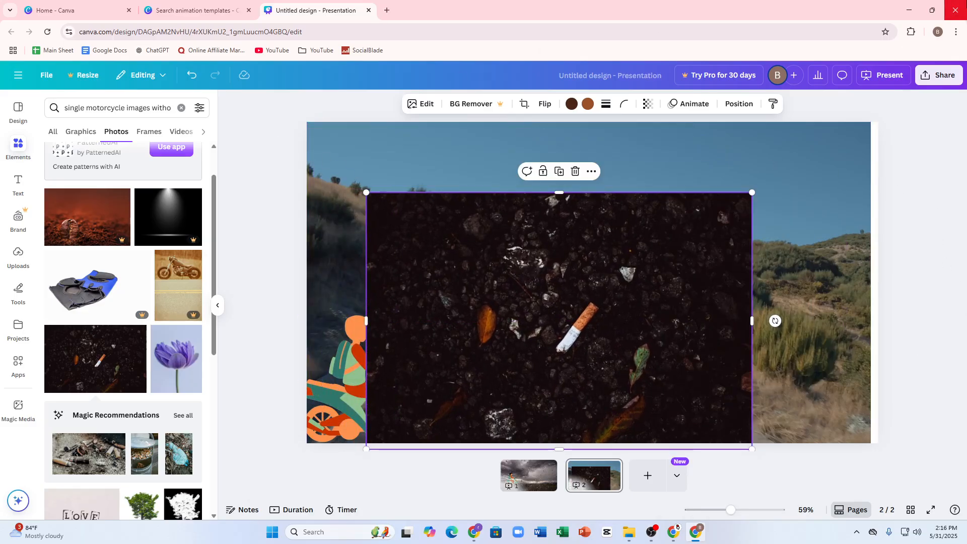